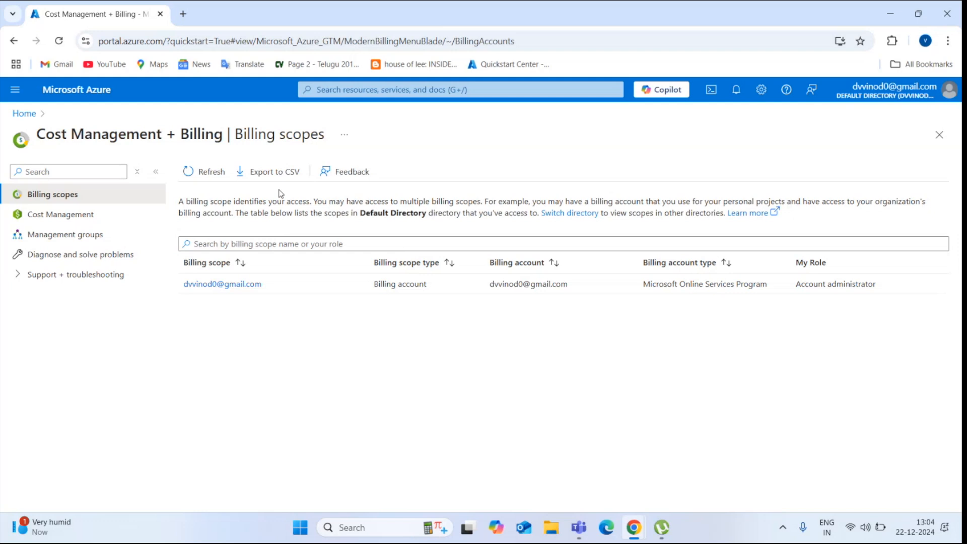
Open Cost Management for the Pay-As-You-Go subscription
left_click(96, 223)
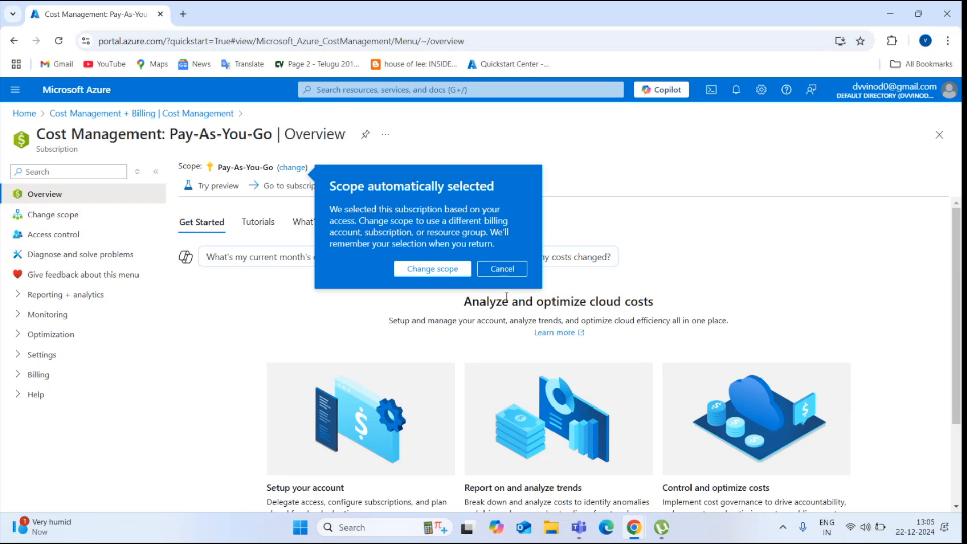
Dismiss the automatic scope notice and begin changing the Cost Management scope
left_click(503, 269)
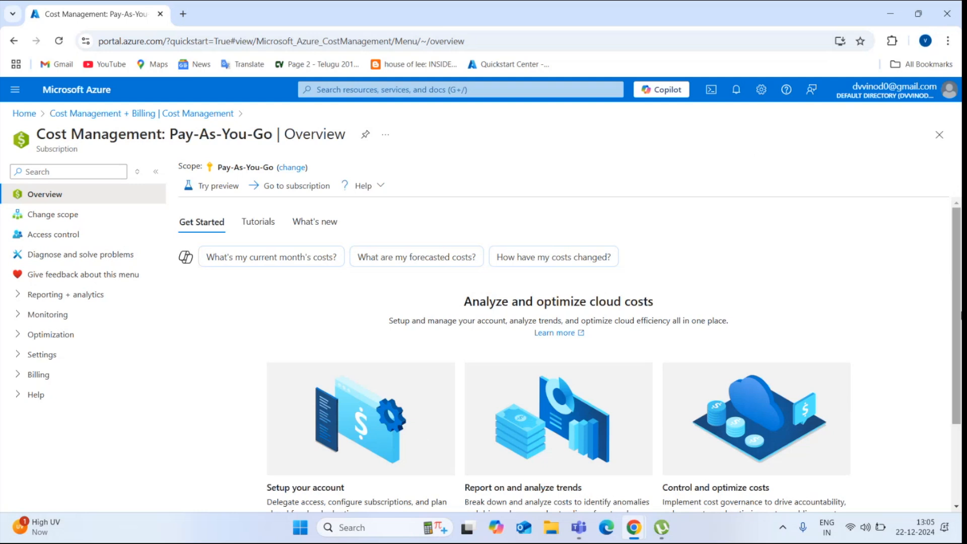
scroll(960, 308, "down", 3)
scroll(960, 302, "up", 3)
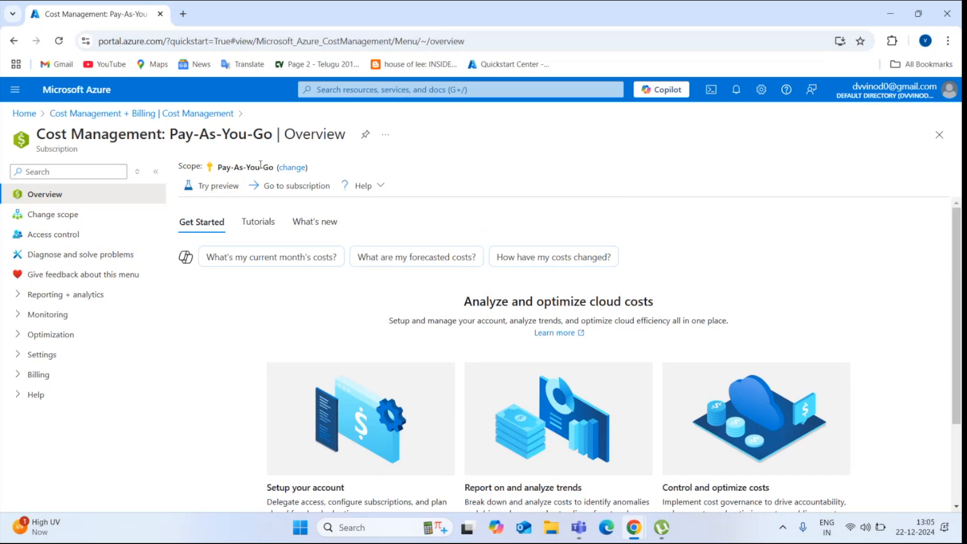
left_click(283, 169)
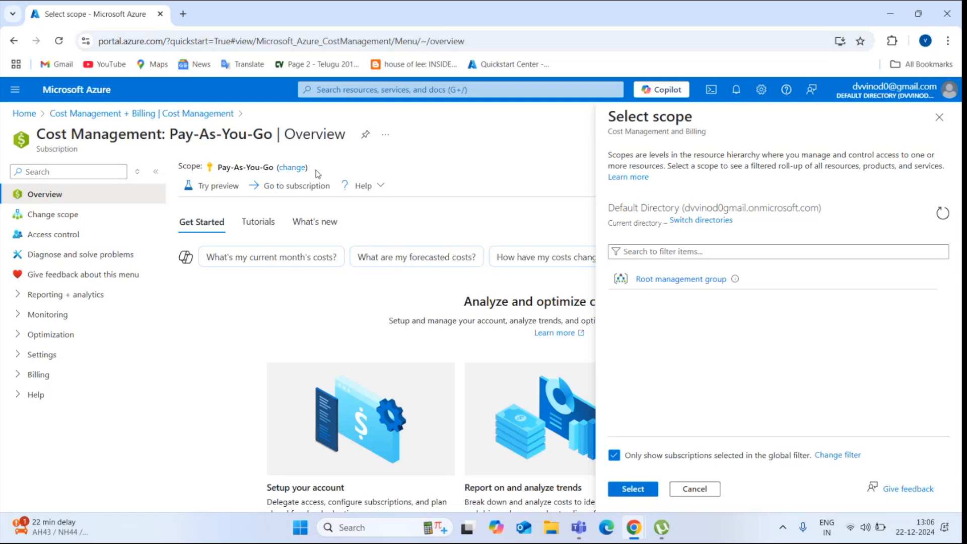
key("XF86AudioRaiseVolume")
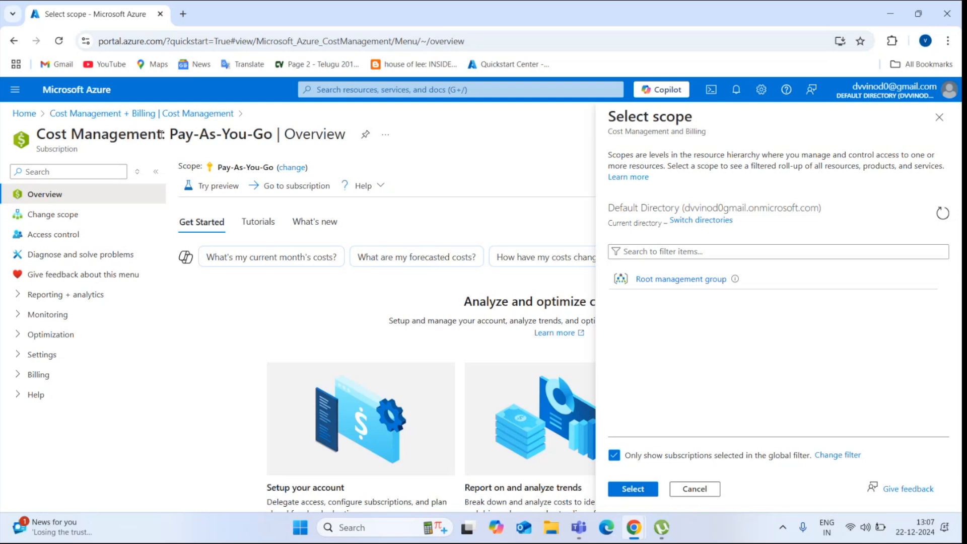
left_click(131, 114)
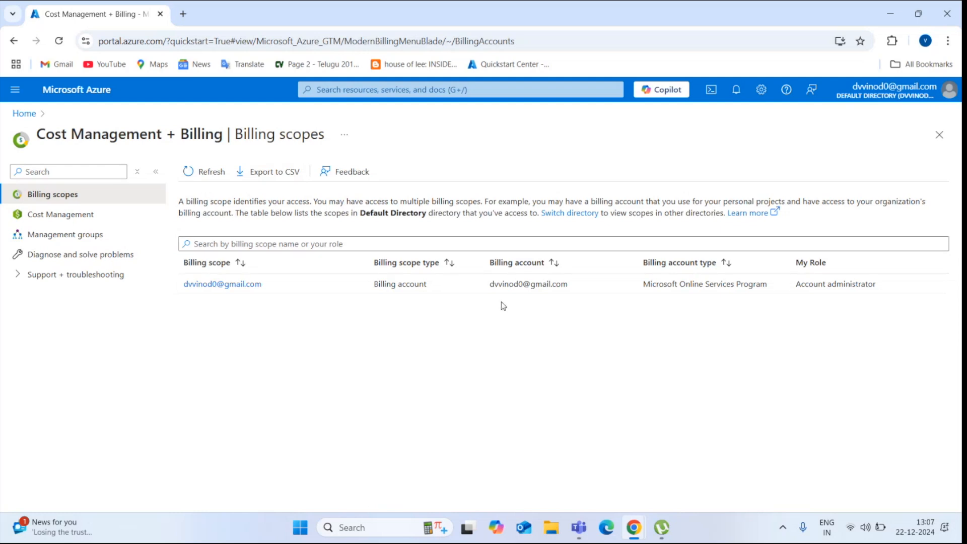
Select the Microsoft Online Services Program billing account in the Billing scopes list
left_click(452, 289)
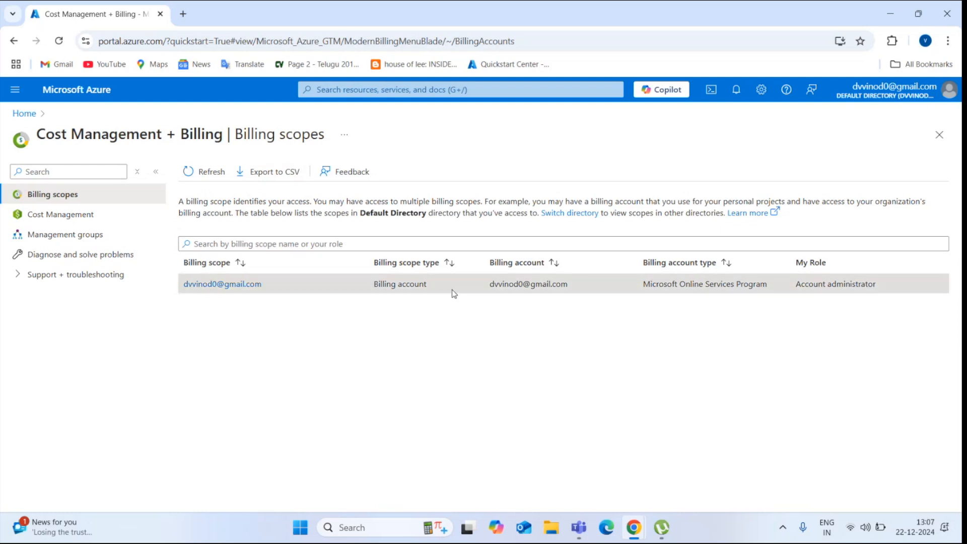
left_click(588, 245)
left_click(612, 420)
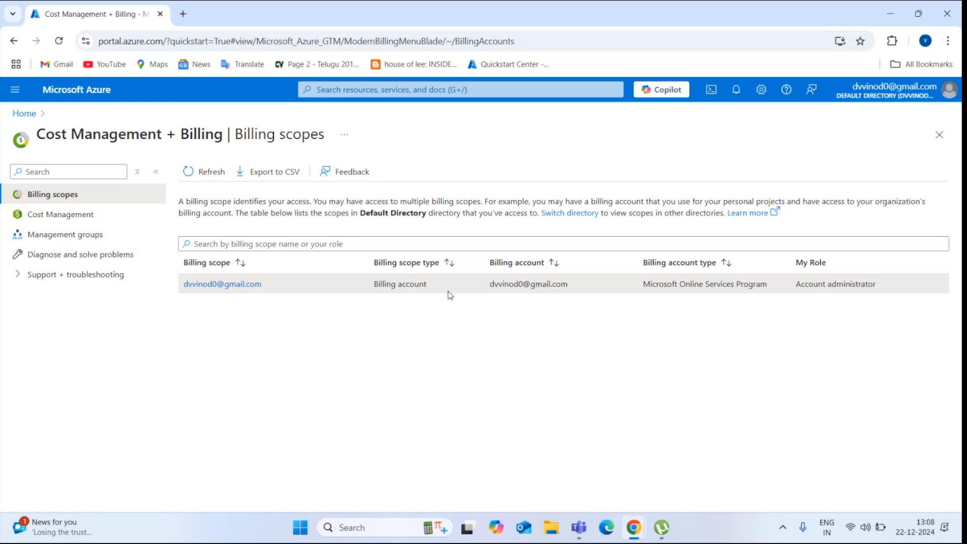
Open the billing account overview and scroll down to its Pay-As-You-Go subscription
left_click(207, 284)
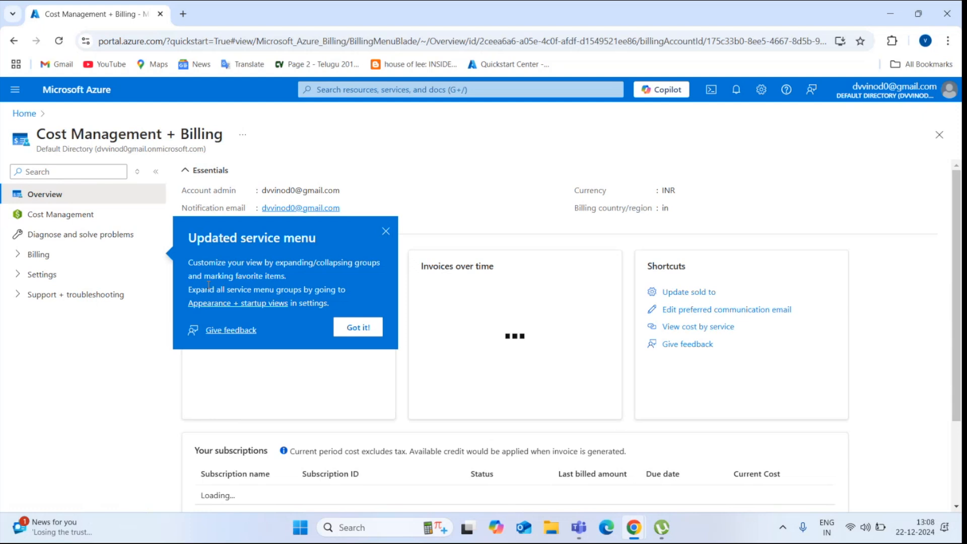
left_click(372, 334)
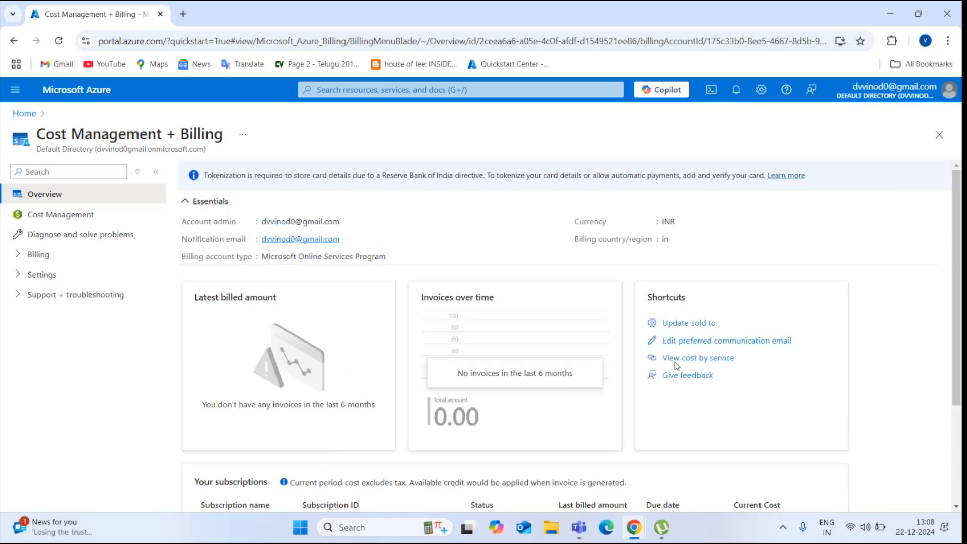
left_click_drag(959, 320, 960, 378)
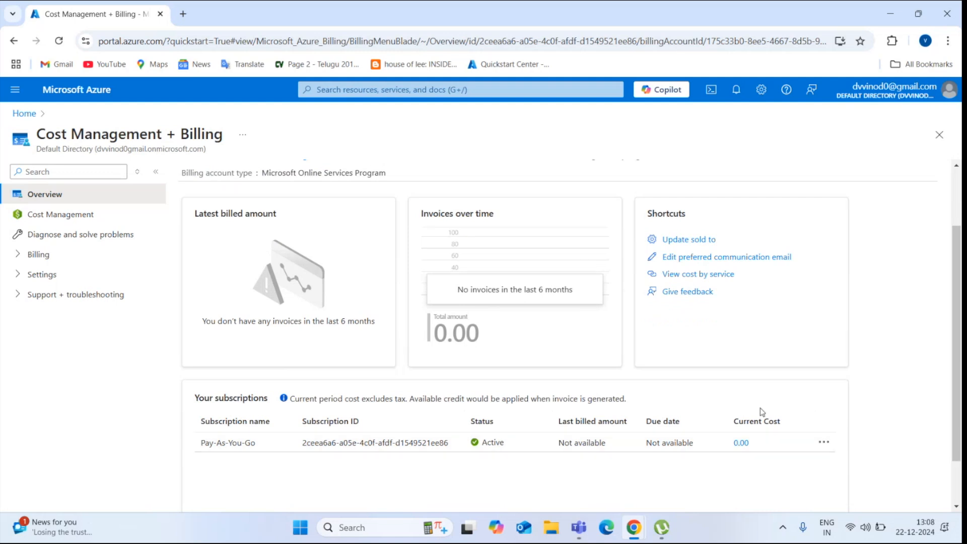
left_click_drag(960, 352, 960, 408)
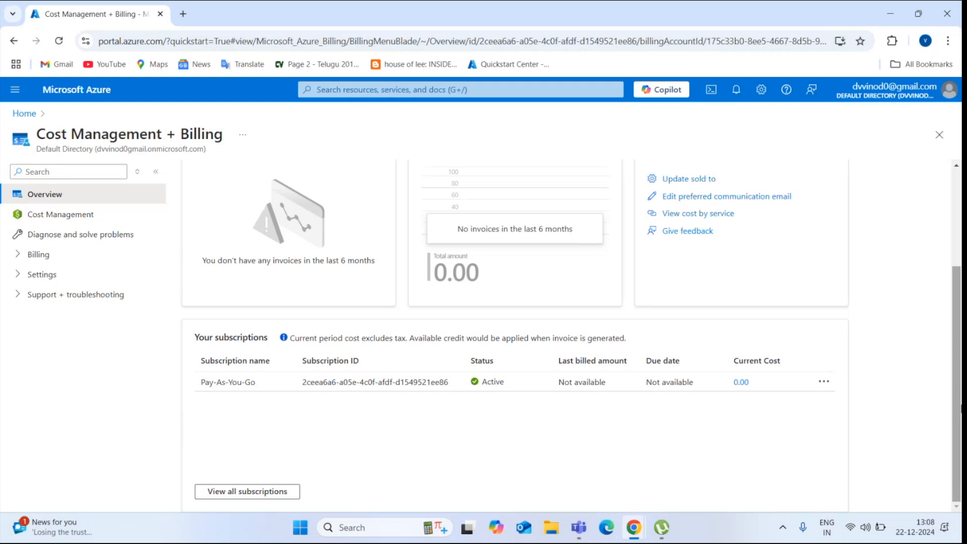
scroll(870, 299, "up", 3)
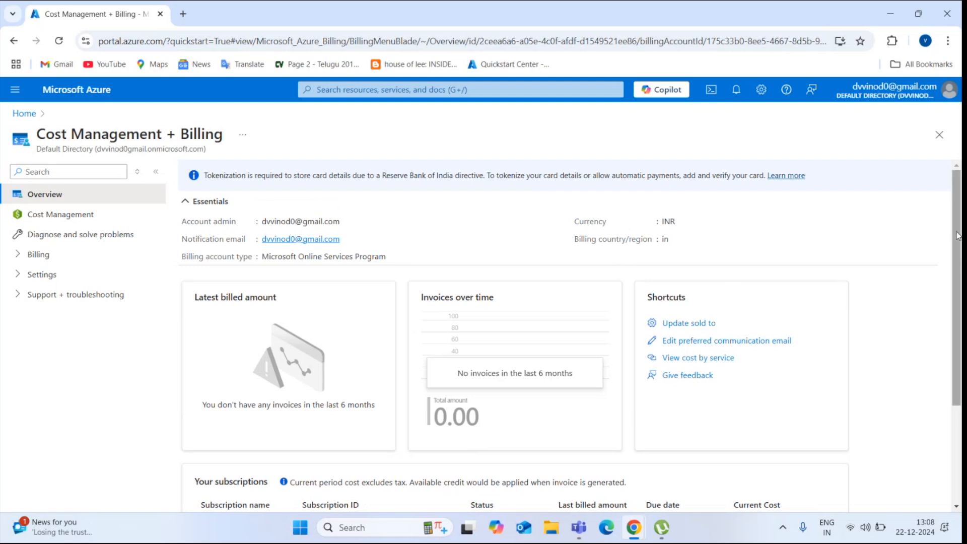
left_click_drag(961, 243, 960, 341)
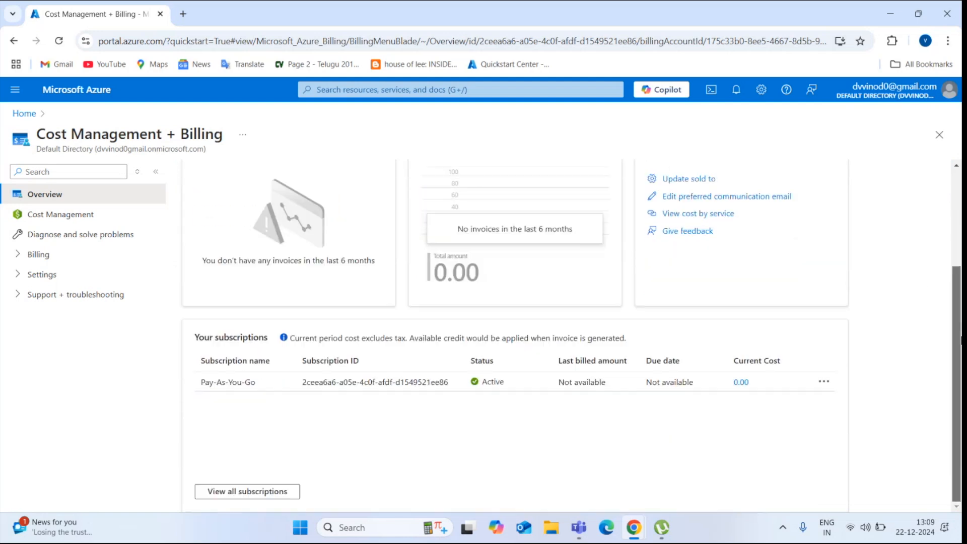
left_click_drag(960, 340, 960, 332)
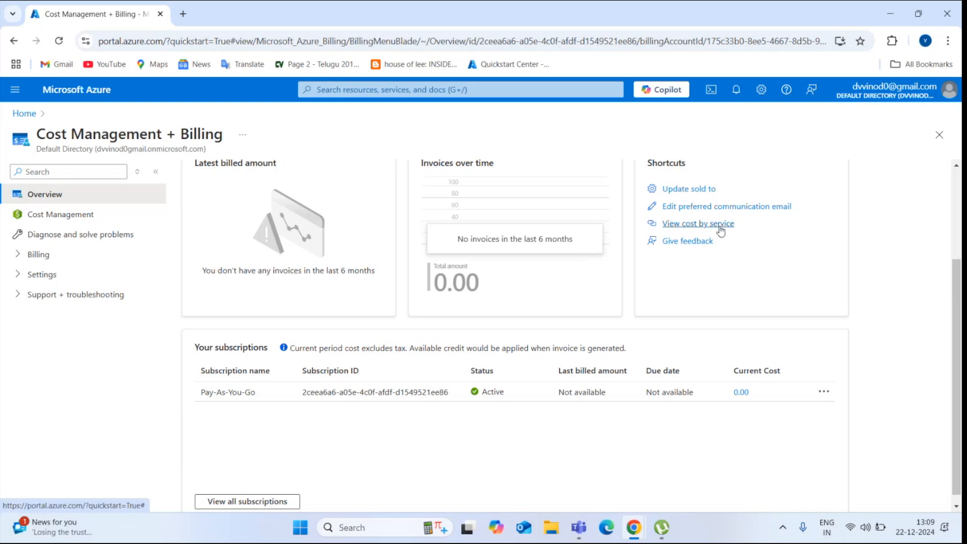
View the subscription's costs by service and browse the Group by options
left_click(719, 225)
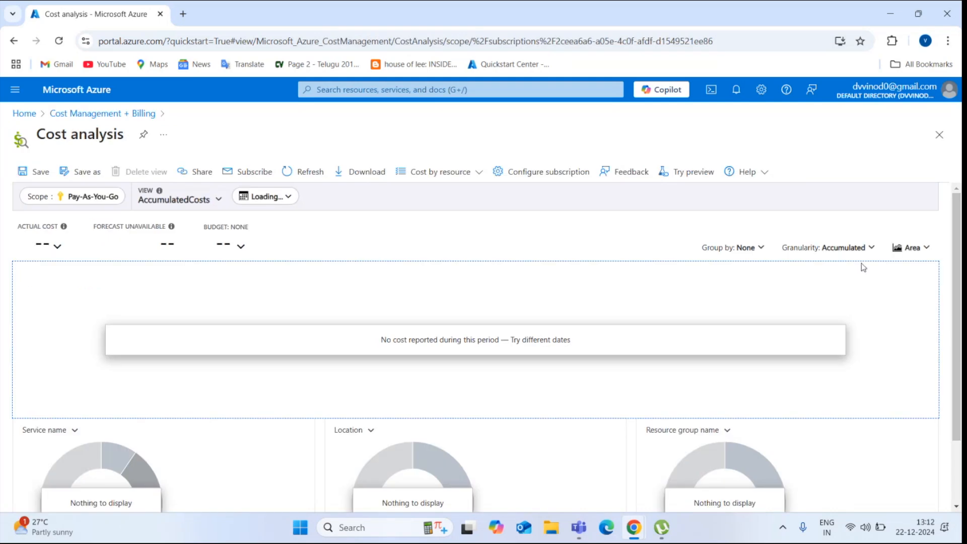
left_click(761, 249)
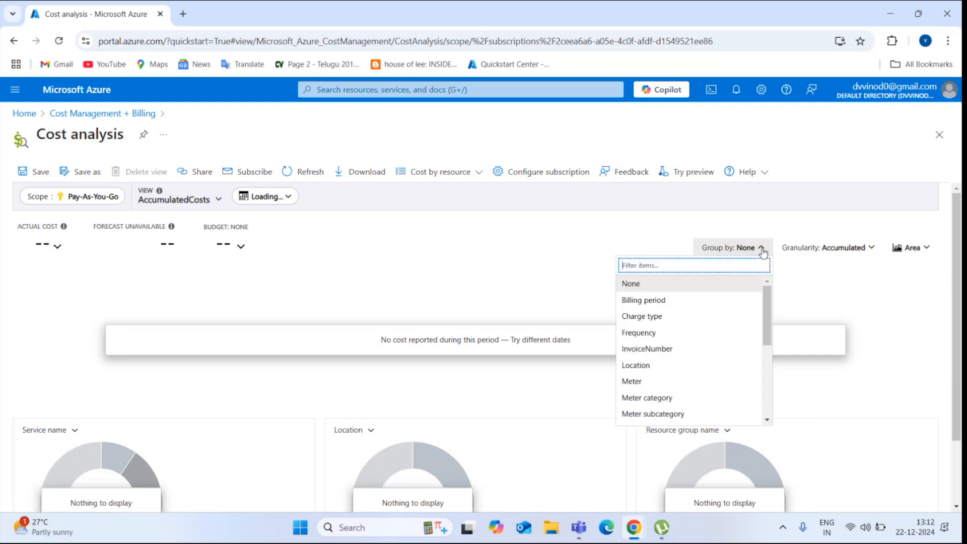
left_click(761, 248)
left_click(761, 249)
left_click(761, 249)
left_click(761, 249)
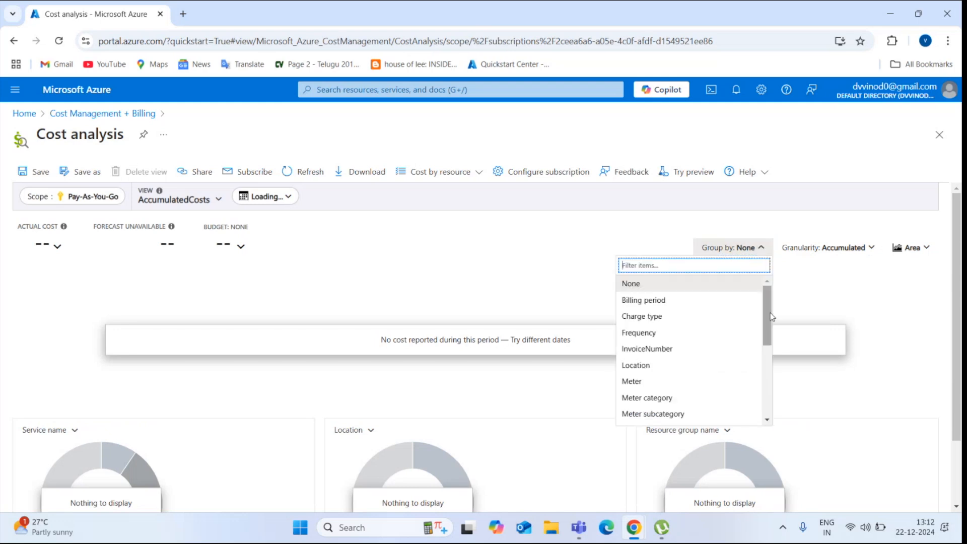
left_click(769, 355)
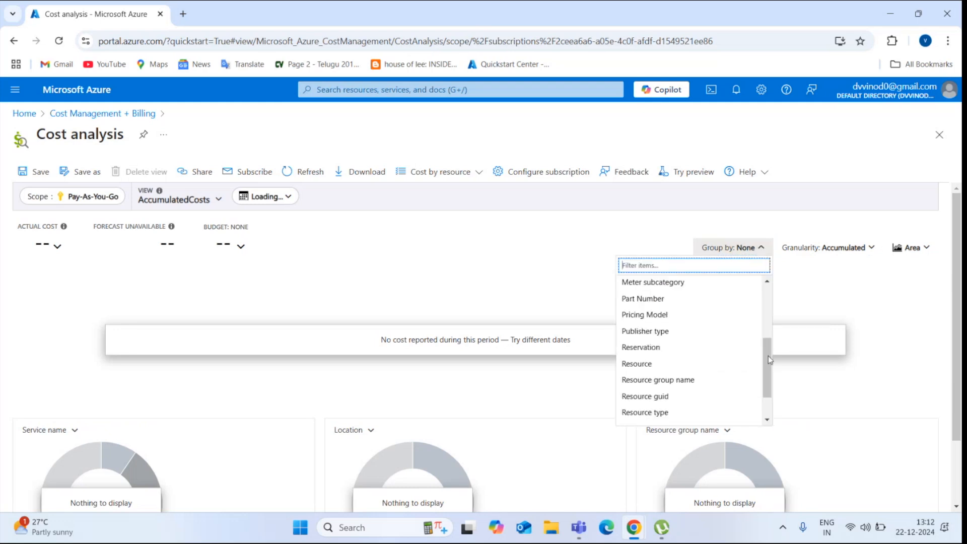
scroll(771, 298, "up", 3)
left_click(782, 293)
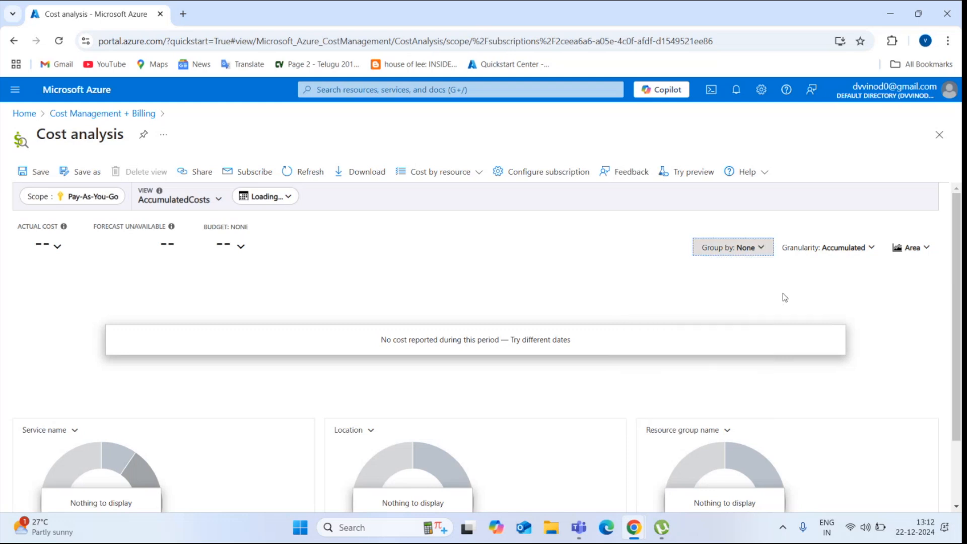
left_click(725, 247)
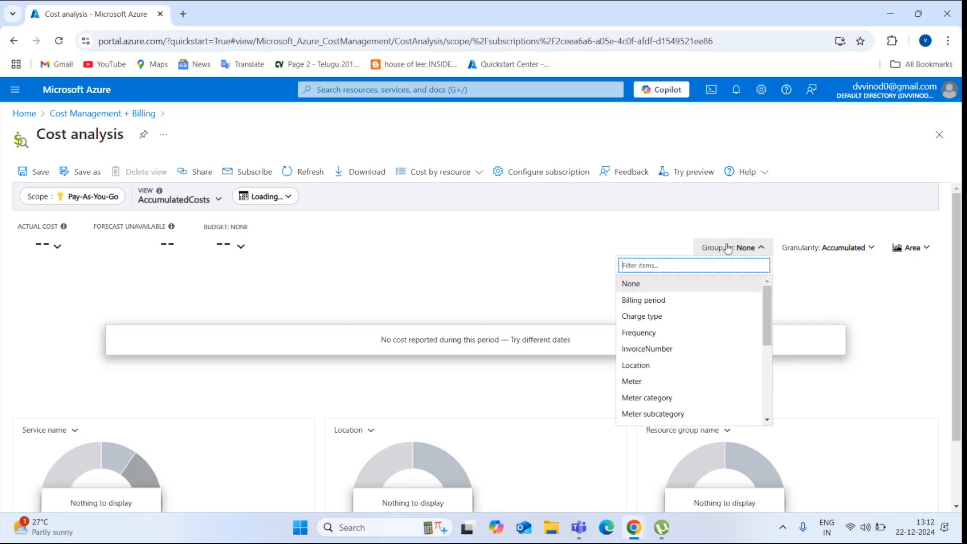
scroll(771, 362, "down", 5)
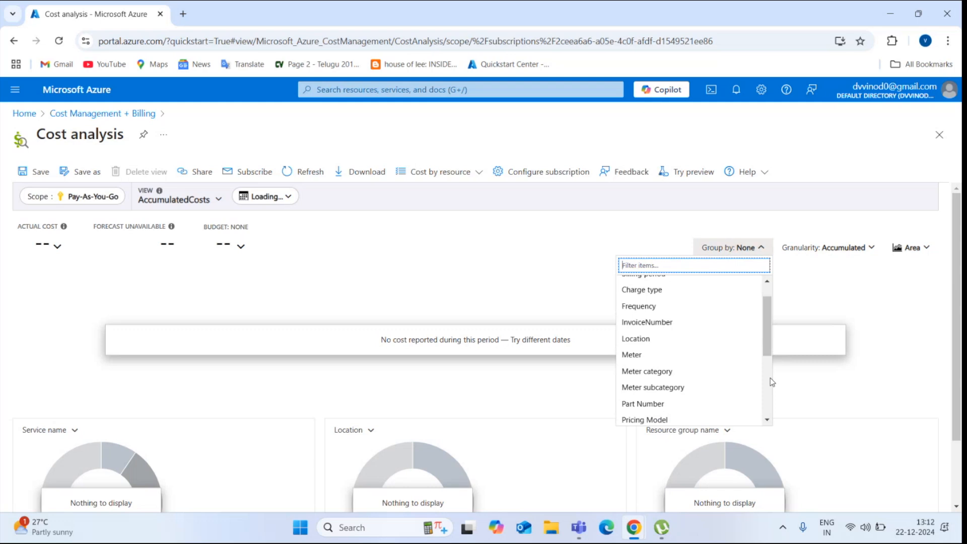
left_click(767, 413)
mouse_move(767, 412)
left_mouse_down()
mouse_move(774, 285)
mouse_move(770, 410)
left_mouse_up()
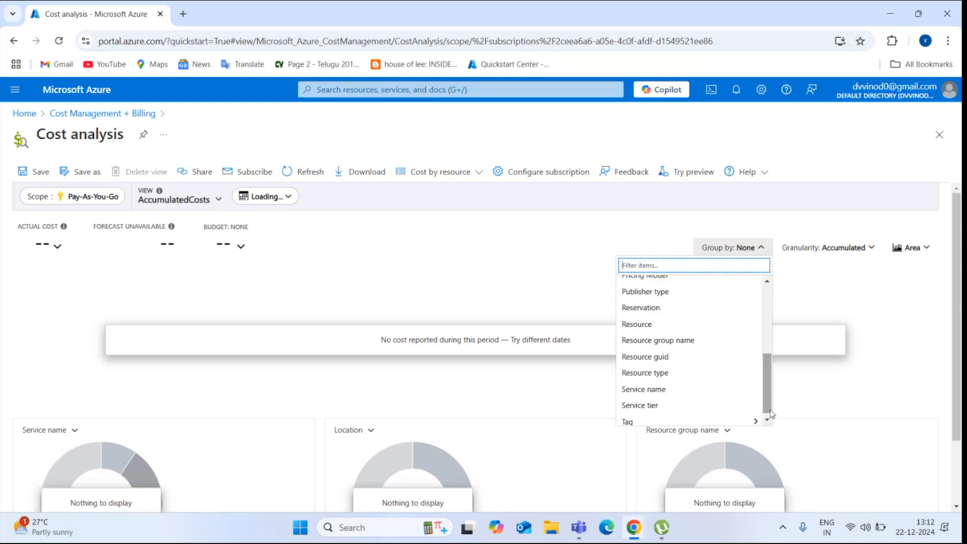
left_click(848, 255)
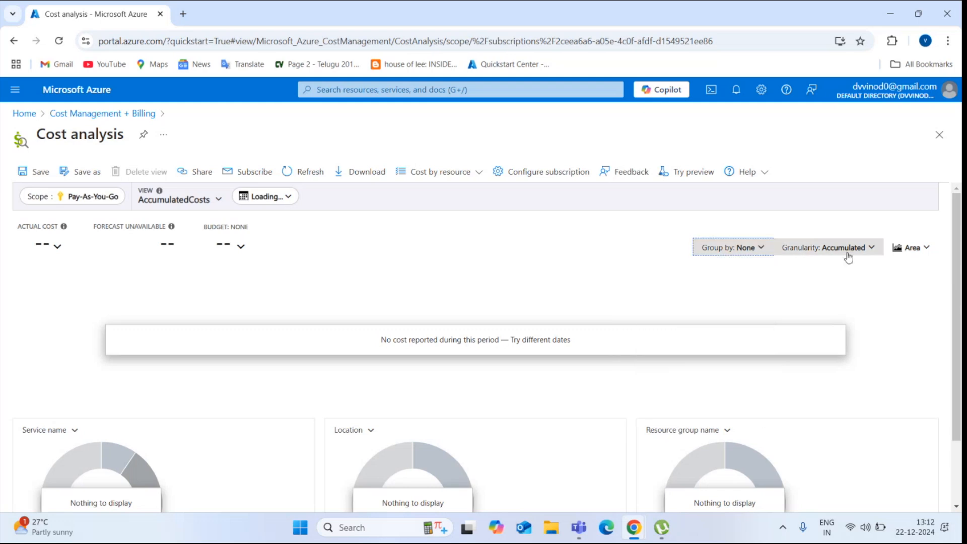
Browse the Granularity and chart-type choices, leaving both unchanged
left_click(848, 256)
left_click(848, 256)
left_click(849, 256)
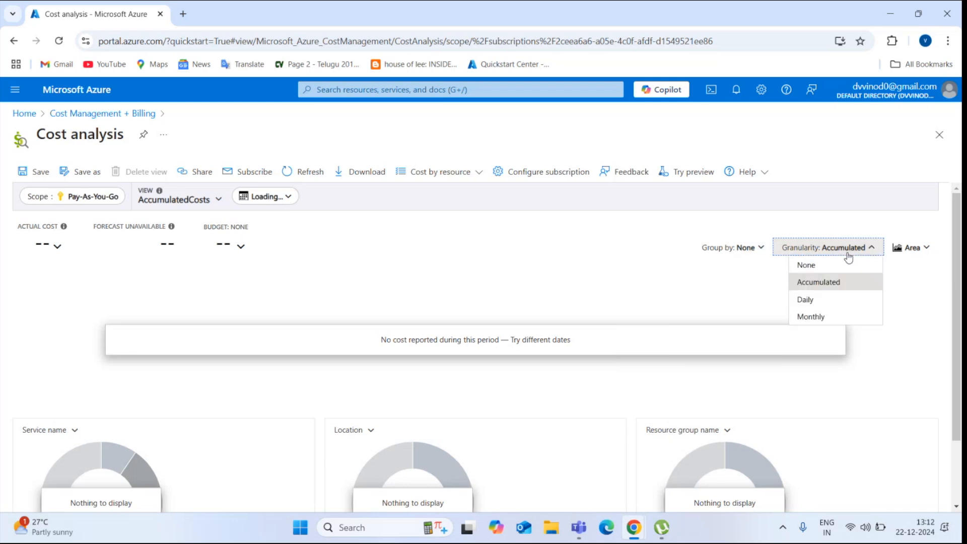
left_click(848, 257)
left_click(895, 248)
left_click(895, 248)
left_click(895, 248)
left_click(895, 248)
left_click(895, 248)
left_click(895, 248)
left_click(860, 251)
left_click(860, 251)
left_click(861, 252)
left_click(861, 252)
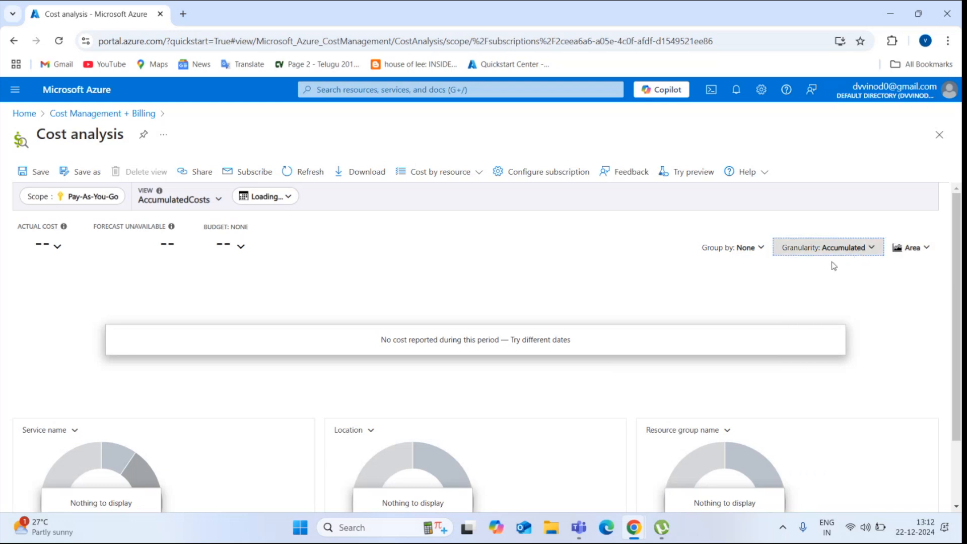
left_click(806, 278)
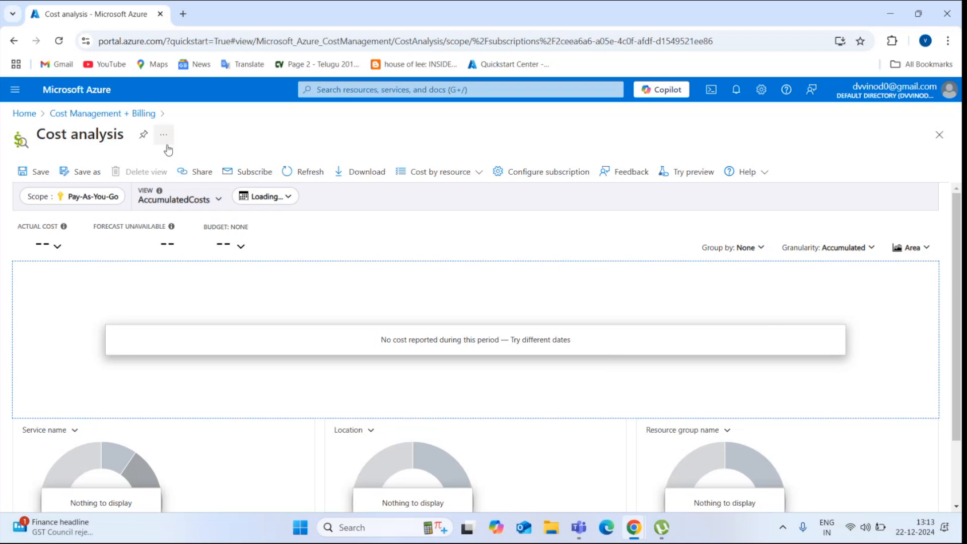
Return to Cost Management + Billing and reopen the subscription's Cost Management
left_click(79, 114)
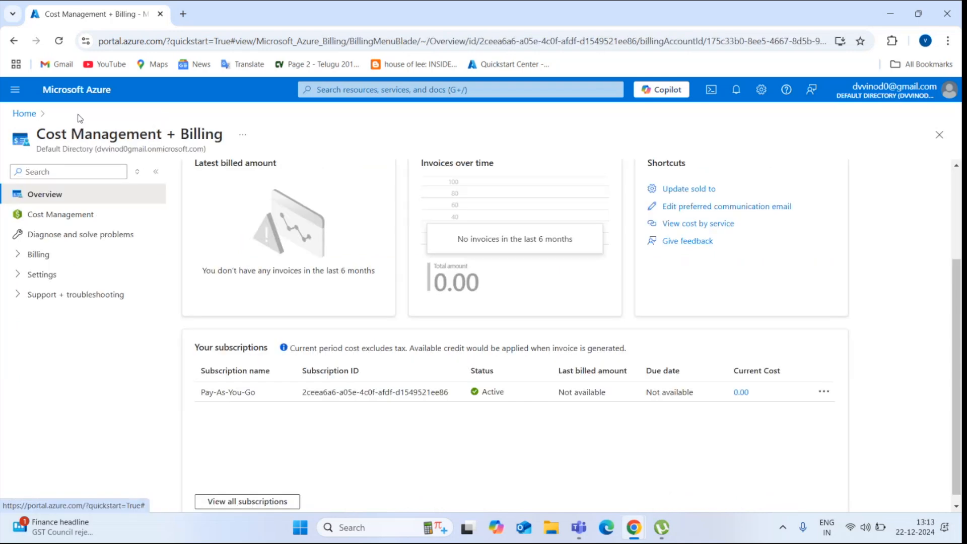
left_click(109, 215)
left_click(78, 171)
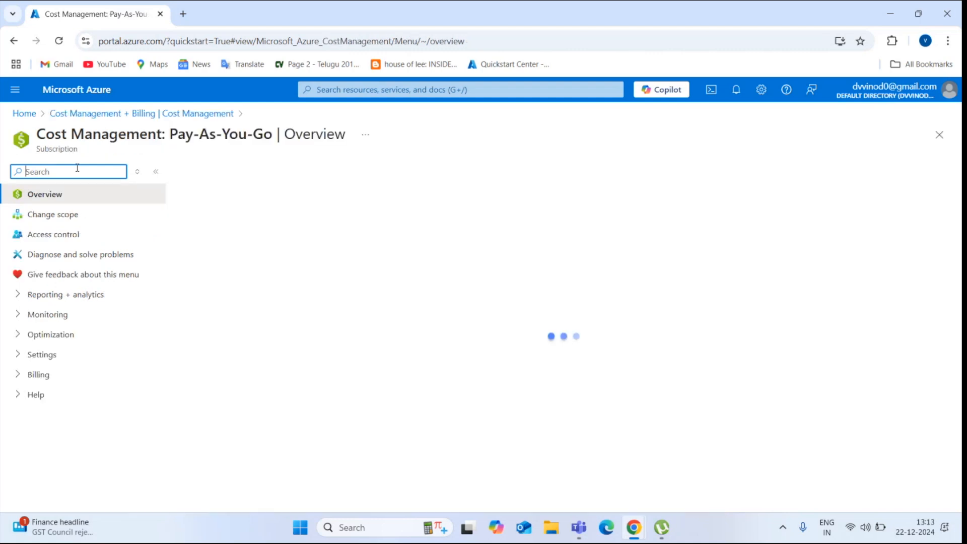
Find Budgets via a 'budget' menu search, check the empty Cost alerts, then return to Budgets
type("budget")
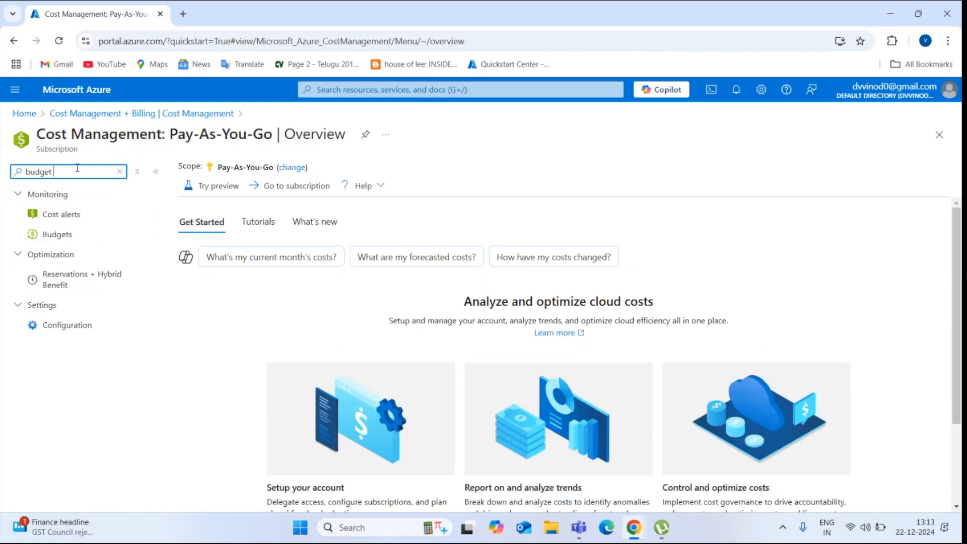
left_click(65, 237)
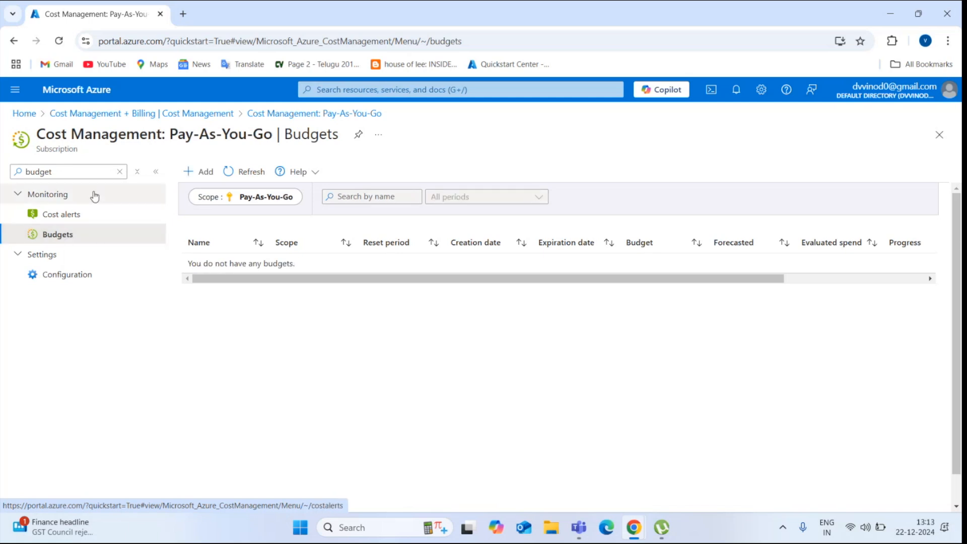
left_click(80, 174)
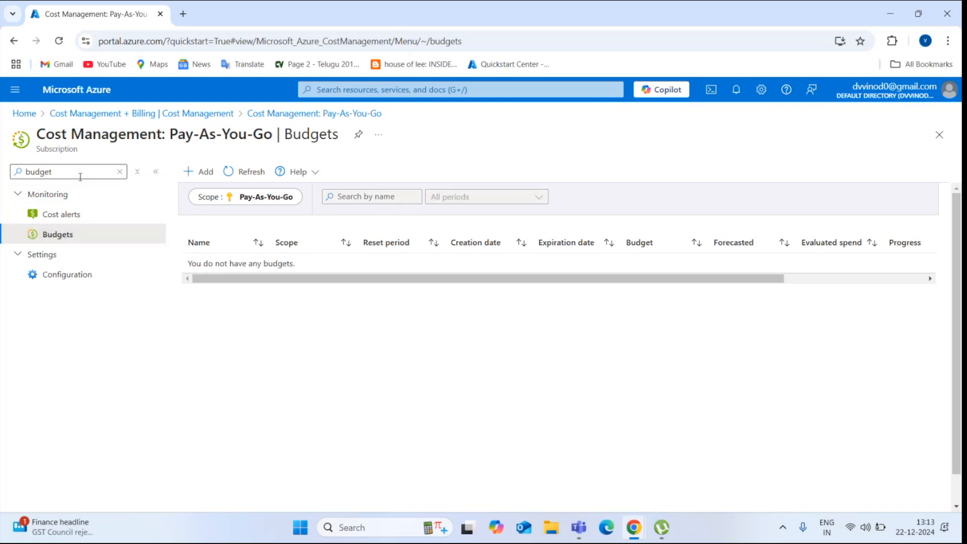
left_click(66, 213)
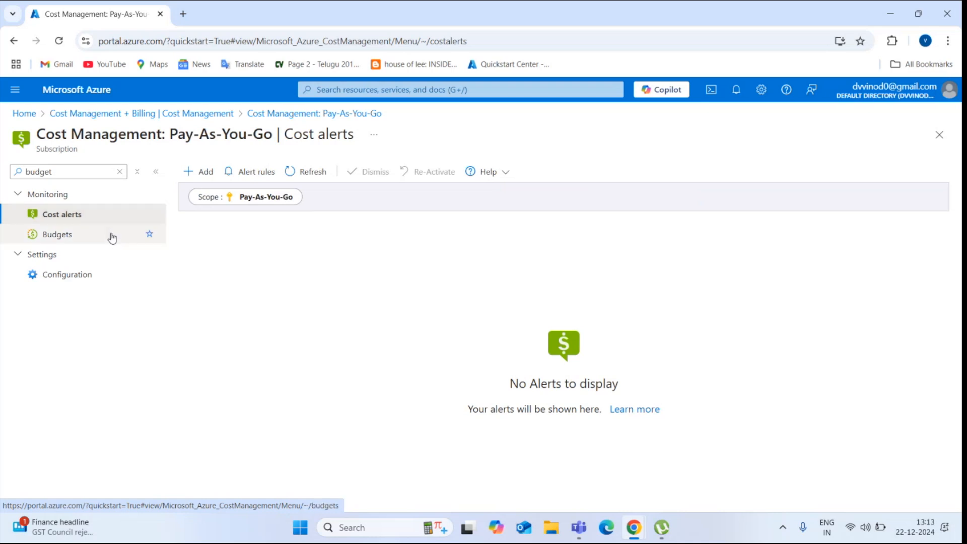
left_click(112, 236)
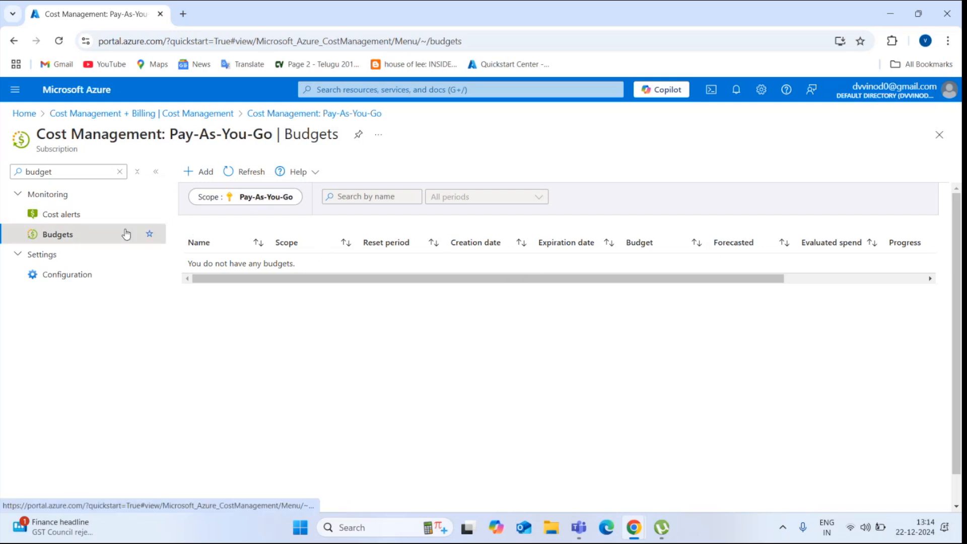
Add a new budget named 'Thousand' with Billing month as its reset period
left_click(211, 180)
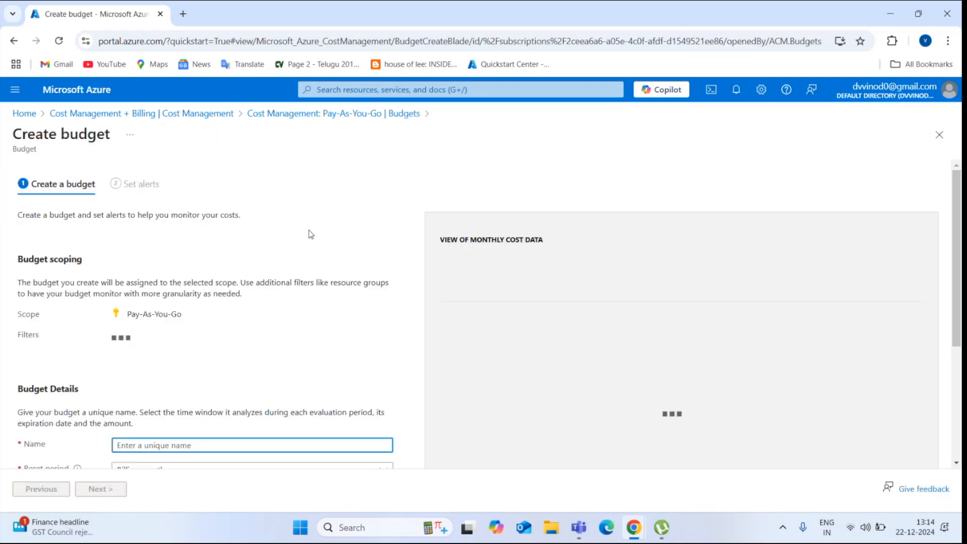
left_click_drag(959, 254, 960, 319)
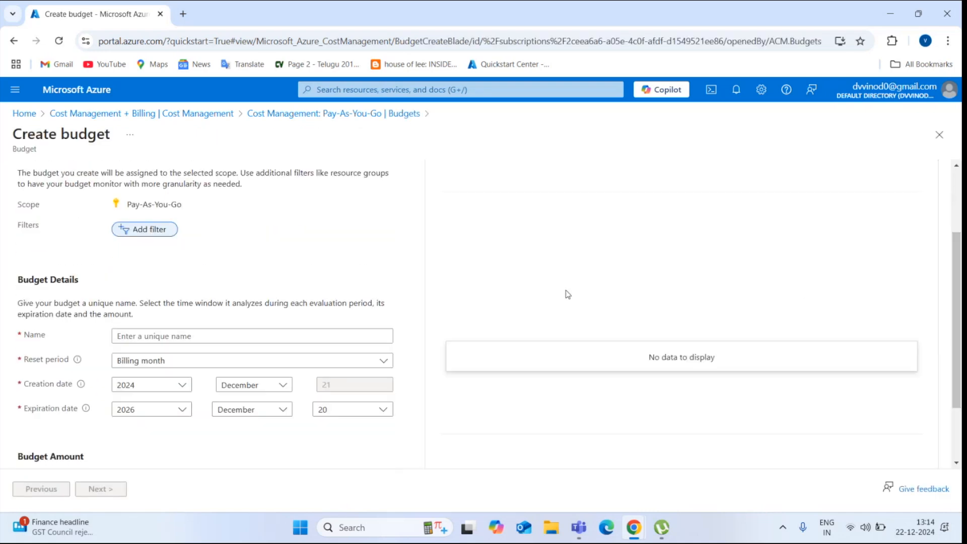
left_click(346, 330)
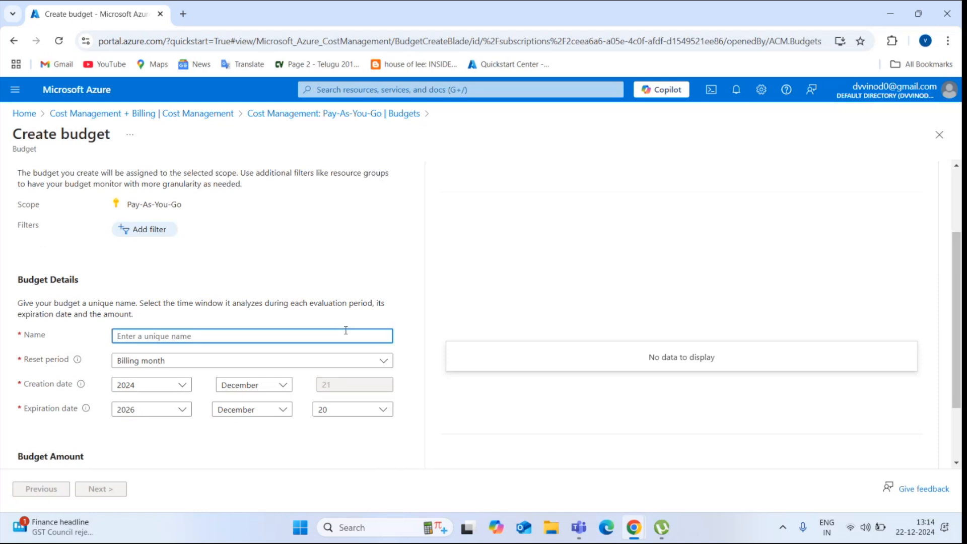
type("Thousand")
left_click(338, 359)
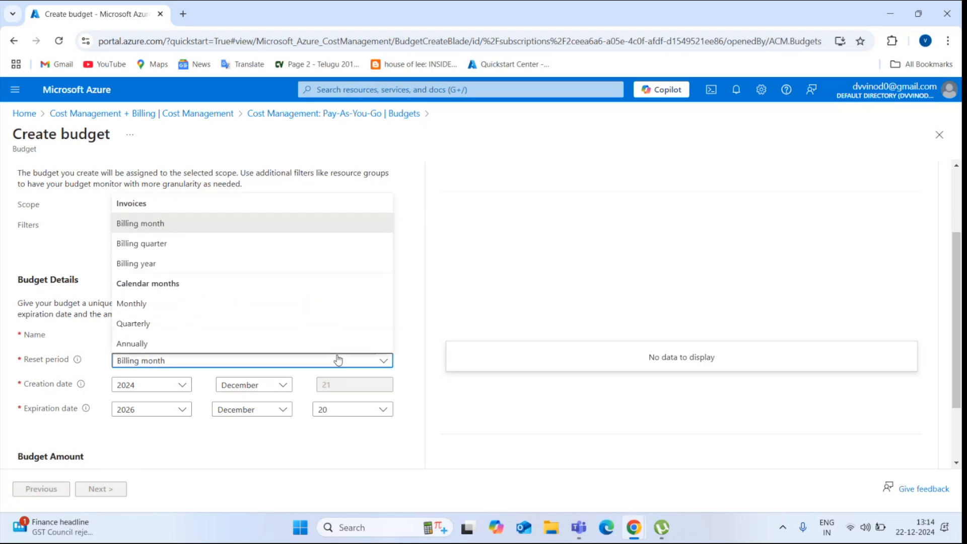
left_click(338, 359)
left_click(338, 358)
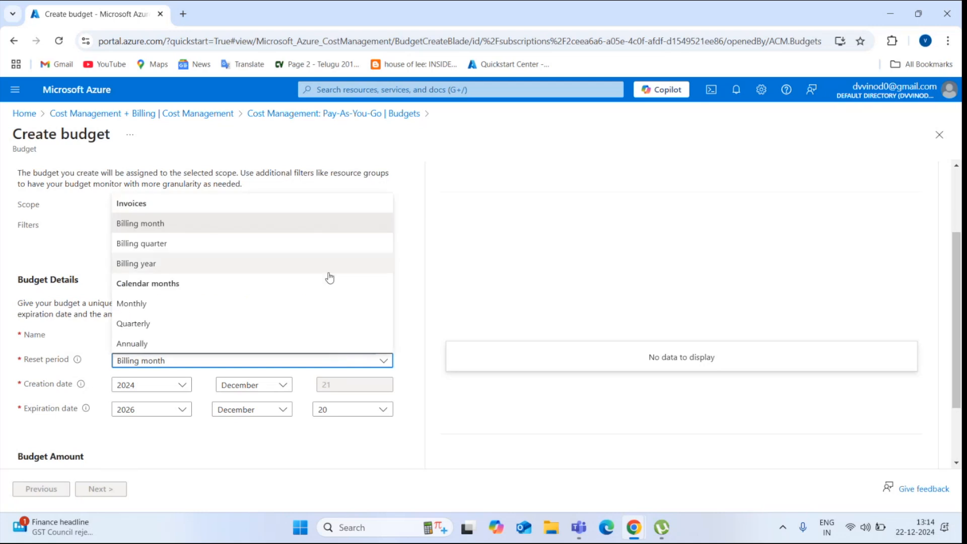
left_click(338, 225)
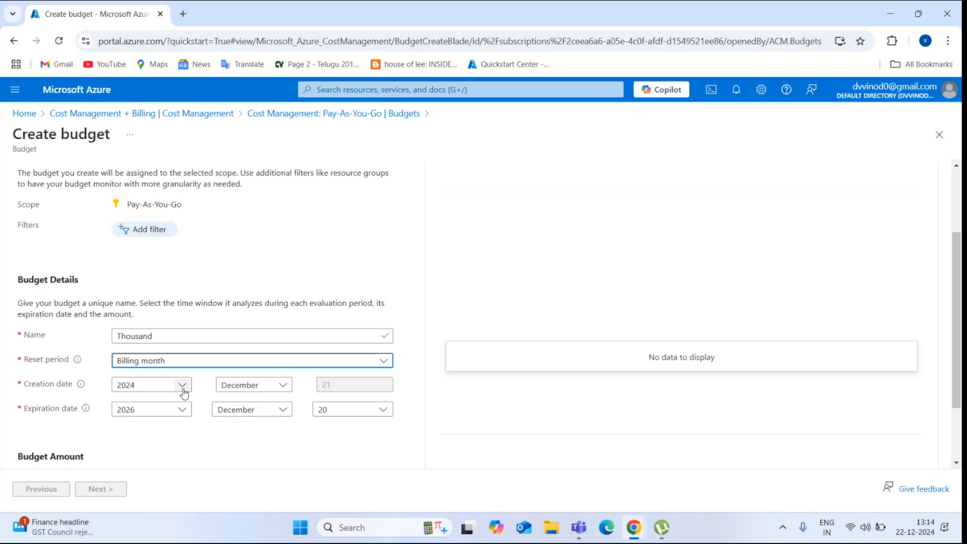
Confirm the Billing month reset and December 2026 expiry, reaching the Budget Amount field
scroll(956, 353, "down", 2)
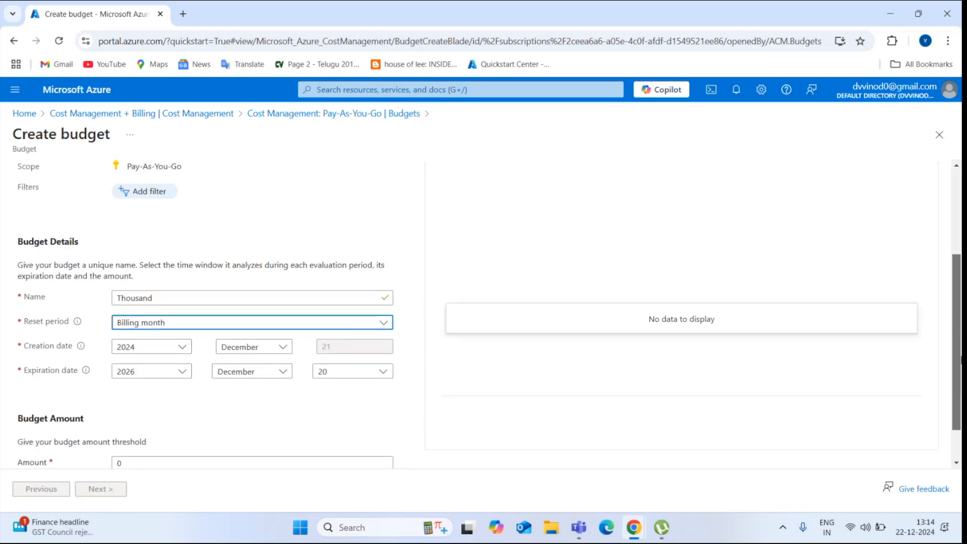
scroll(797, 360, "down", 1)
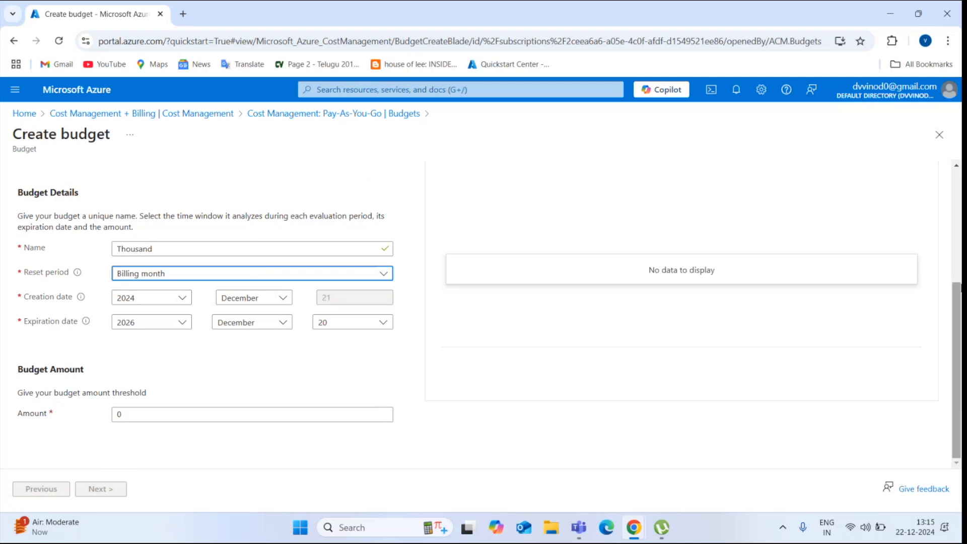
left_click_drag(956, 362, 960, 250)
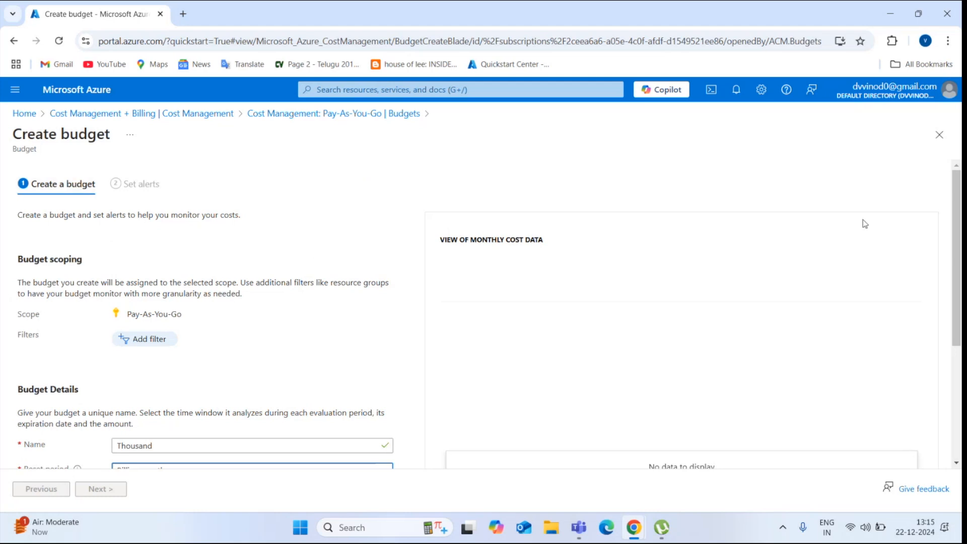
left_click_drag(958, 219, 960, 342)
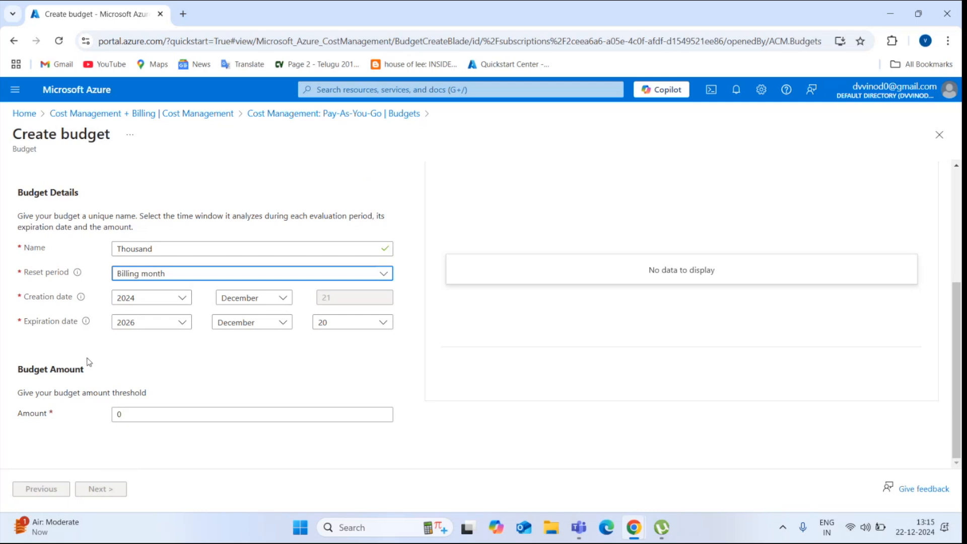
left_click(81, 389)
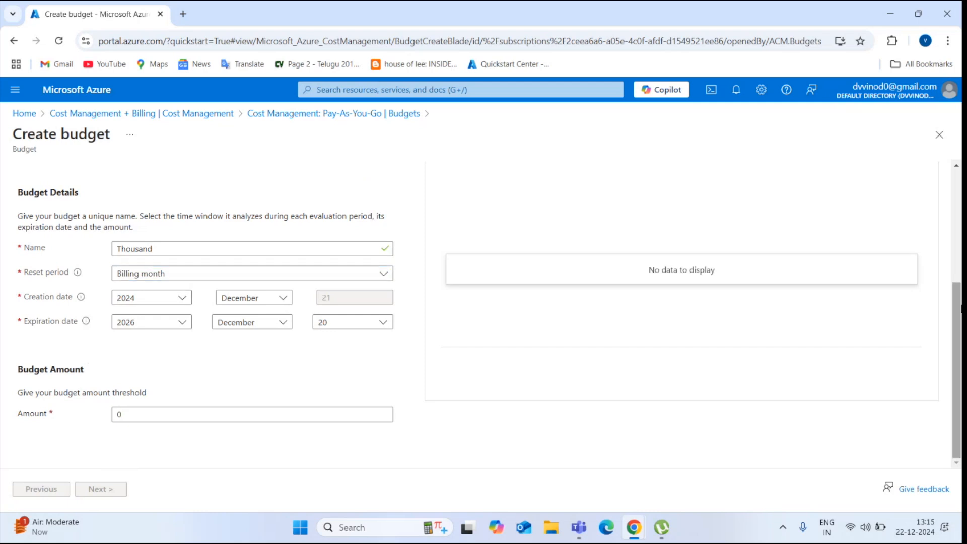
mouse_move(81, 297)
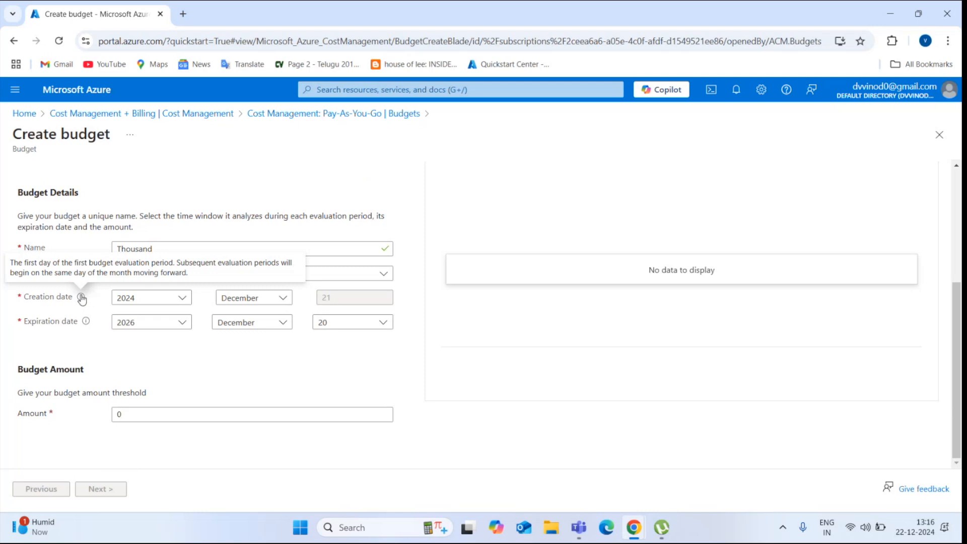
mouse_move(85, 323)
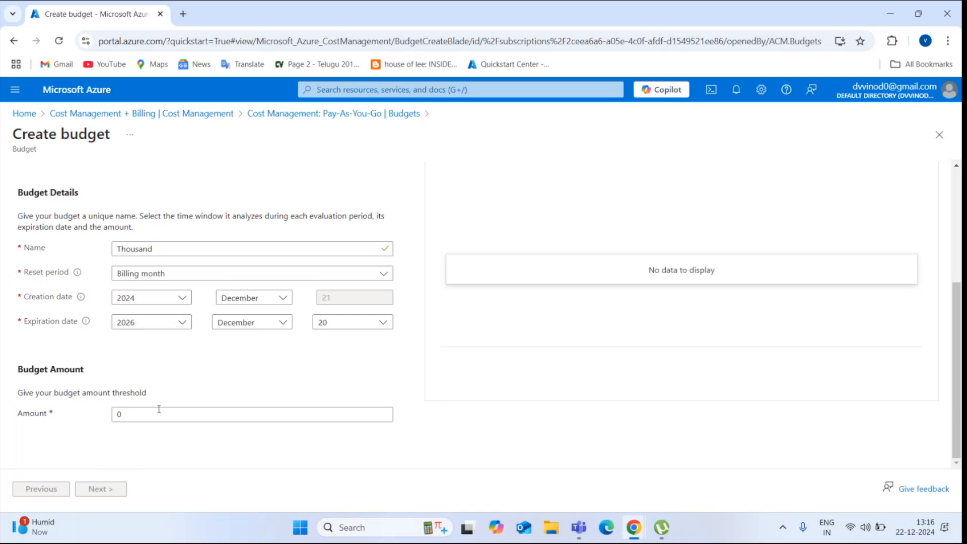
left_click(172, 420)
Replace the budget amount 0 with 1000 and advance to the Set alerts step
key("BackSpace")
type("1000")
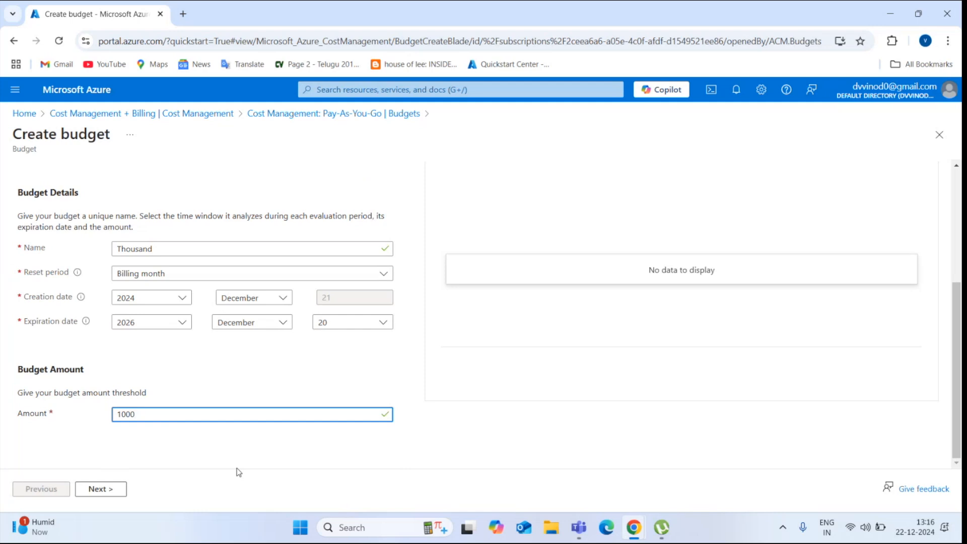
left_click(99, 488)
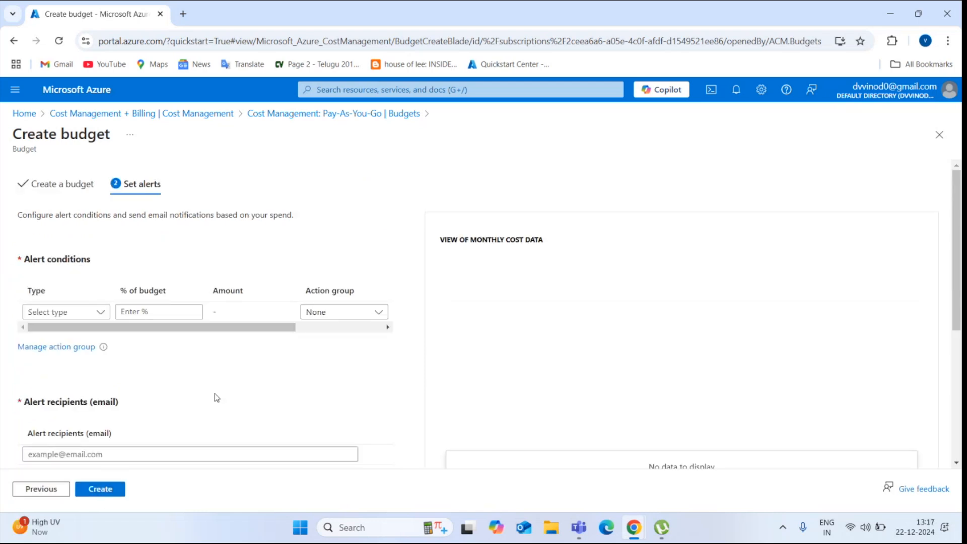
Choose Actual in the first alert condition row's Type dropdown
left_click(95, 317)
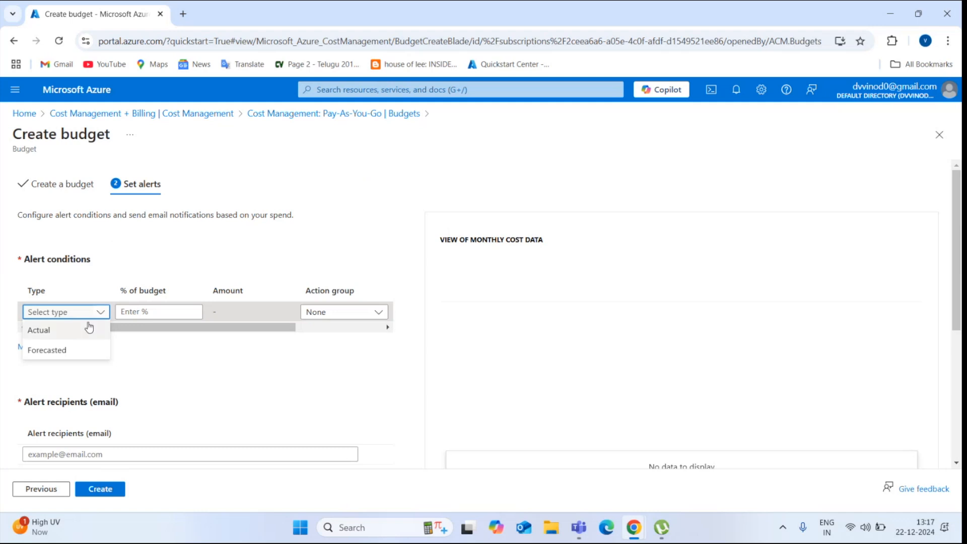
left_click(103, 312)
left_click(104, 313)
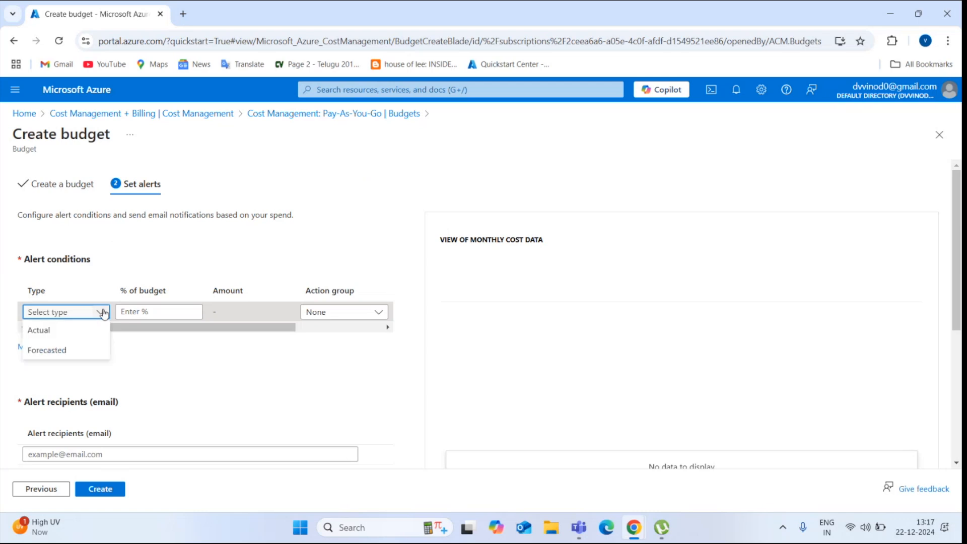
left_click(103, 312)
left_click(103, 312)
left_click(104, 313)
left_click(103, 312)
left_click(103, 313)
left_click(103, 313)
left_click(103, 313)
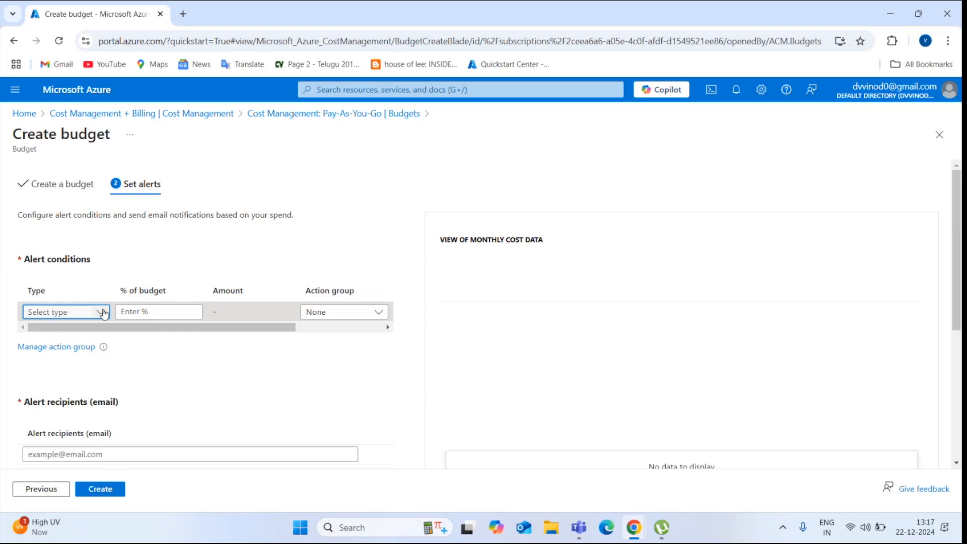
left_click(104, 313)
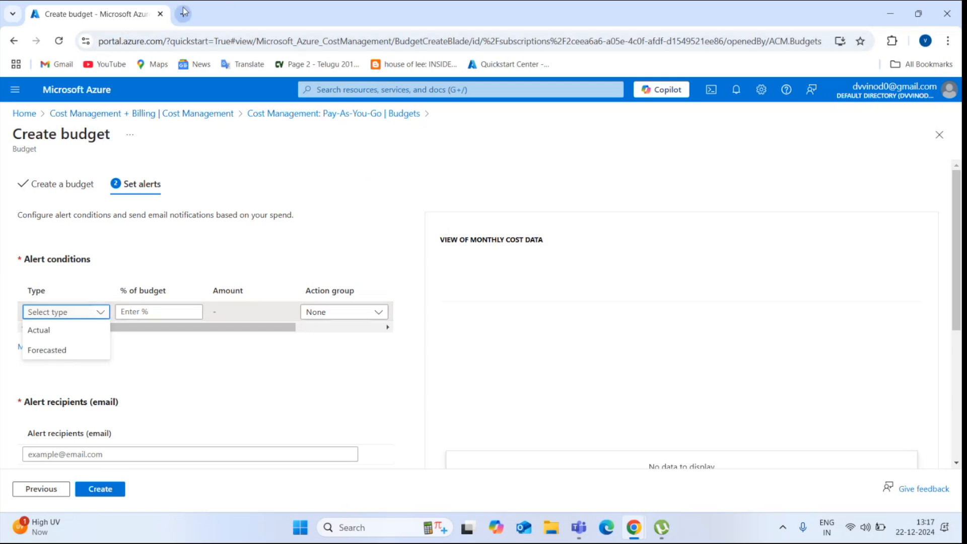
left_click(91, 335)
left_click(148, 313)
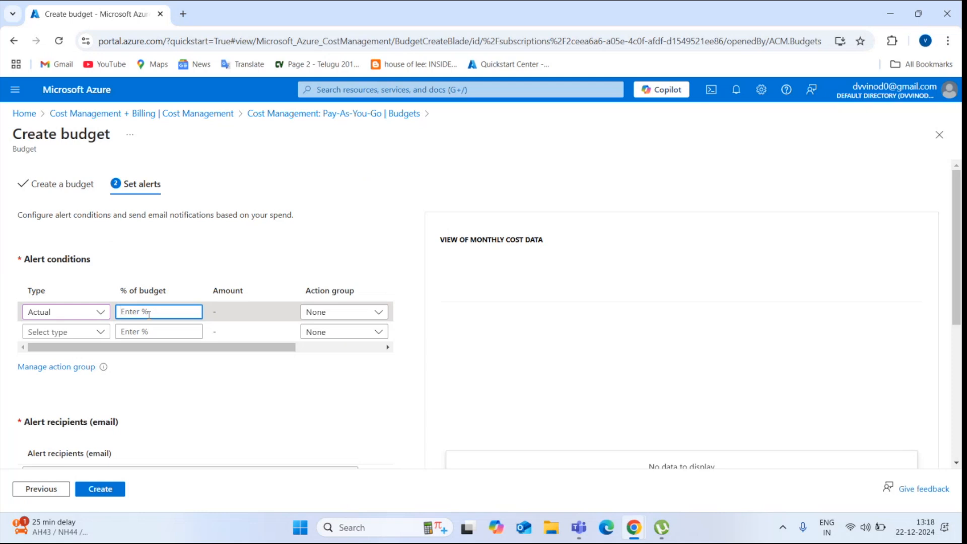
Set the first alert to trigger at 50% of budget (500), leaving Action group as None
key("XF86AudioRaiseVolume")
type("50")
left_click(354, 316)
left_click(336, 327)
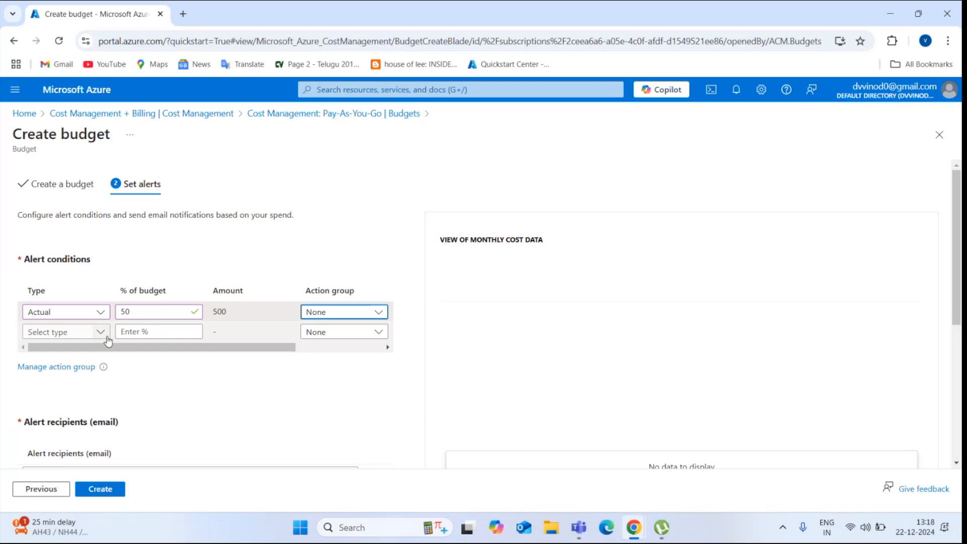
key("XF86AudioRaiseVolume")
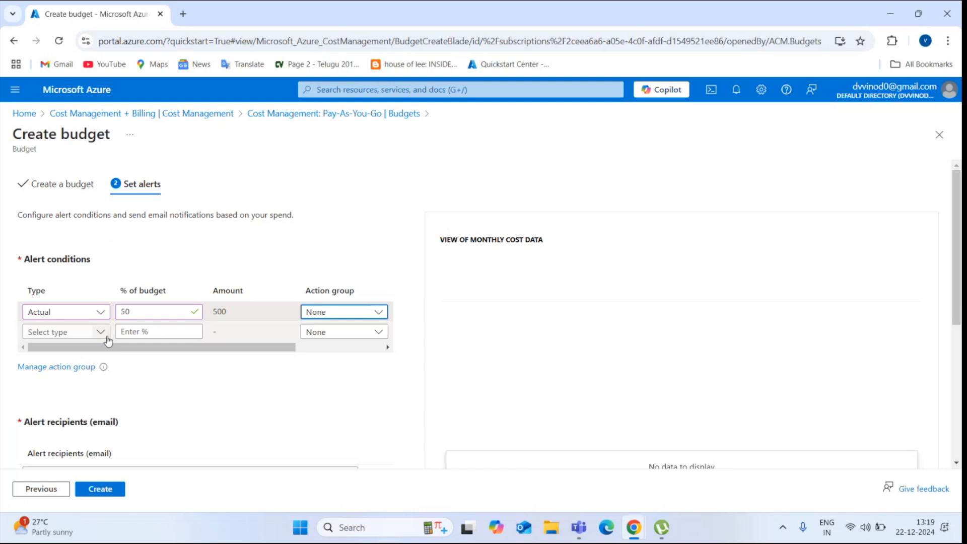
Look at the second alert condition's Type choices, then close them without choosing
left_click(96, 335)
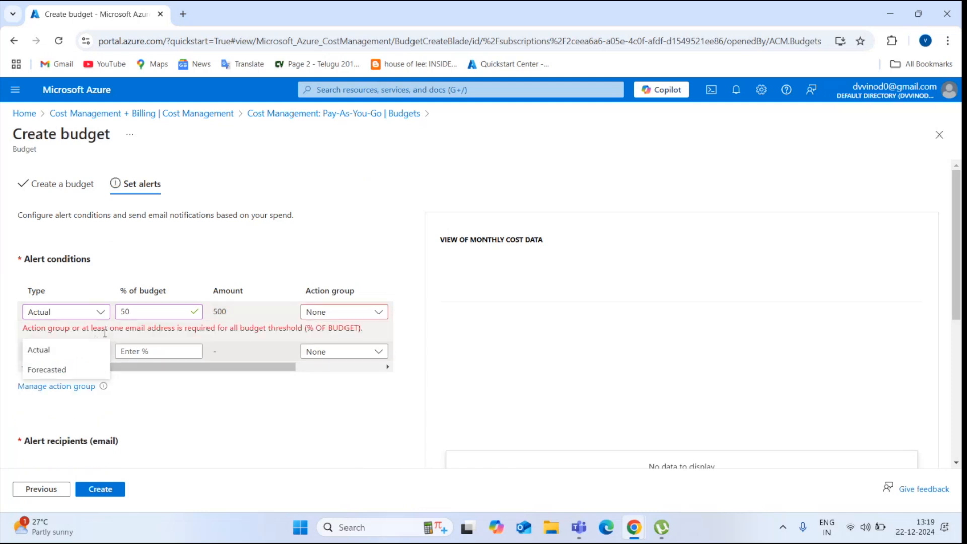
left_click(156, 258)
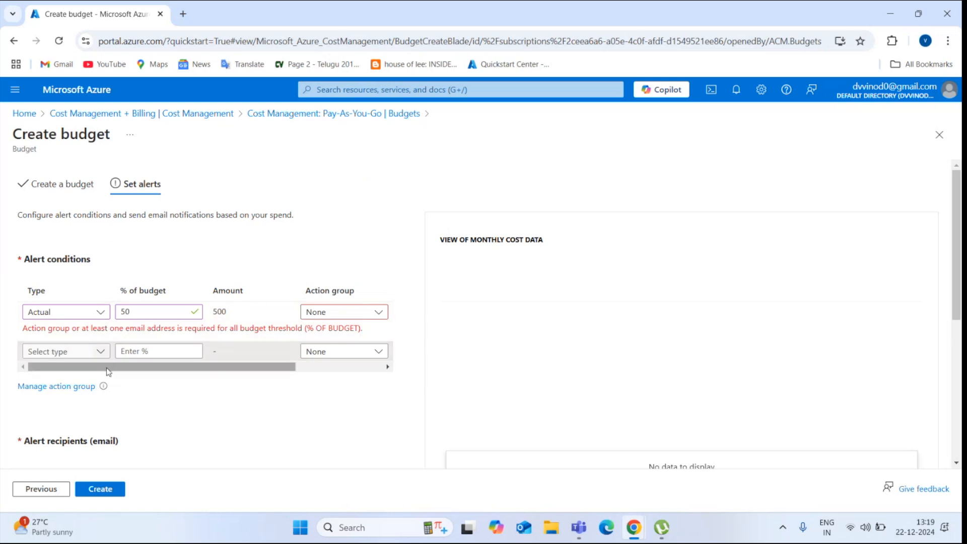
mouse_move(135, 373)
left_mouse_down()
mouse_move(258, 386)
mouse_move(119, 368)
left_mouse_up()
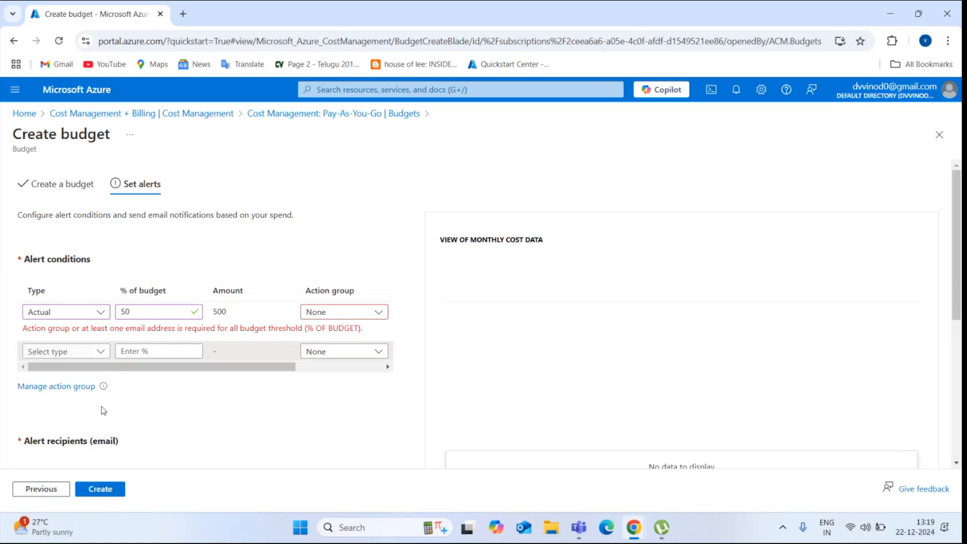
Discard the unfinished budget and start a new Pay-As-You-Go budget from the Budgets list
left_click(79, 389)
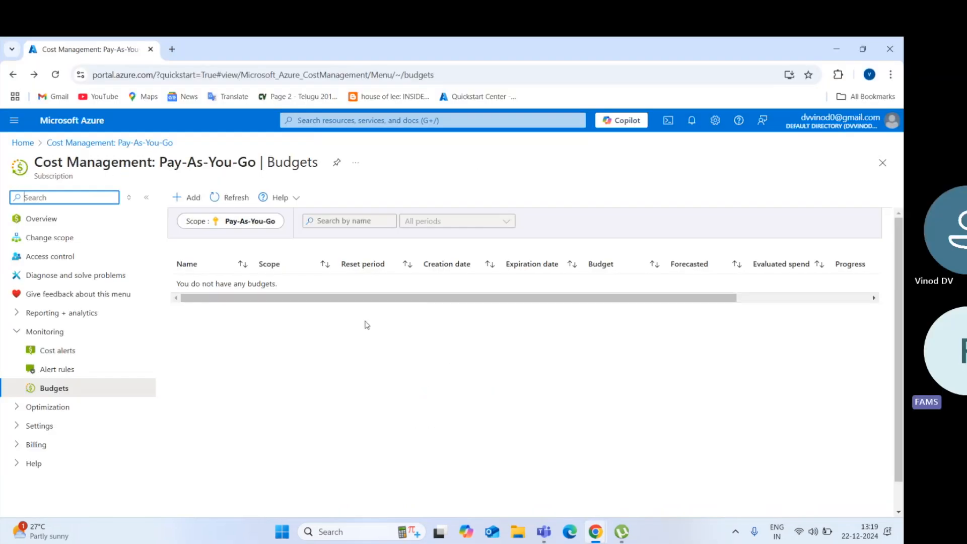
left_click(82, 354)
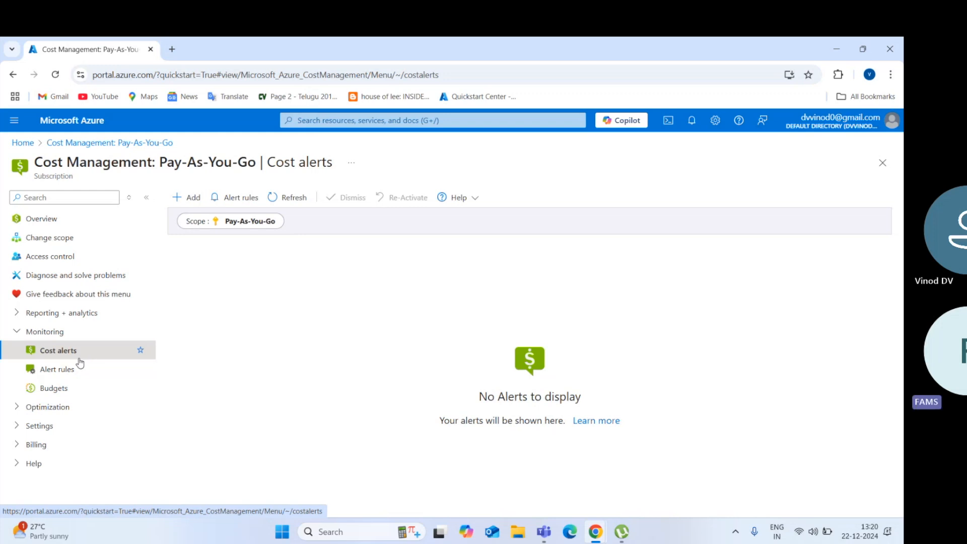
left_click(75, 388)
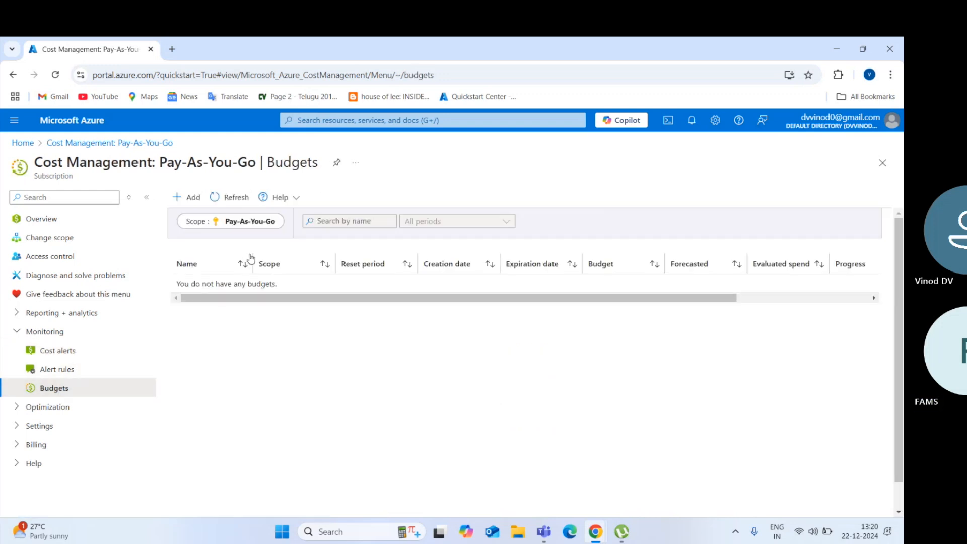
left_click(177, 197)
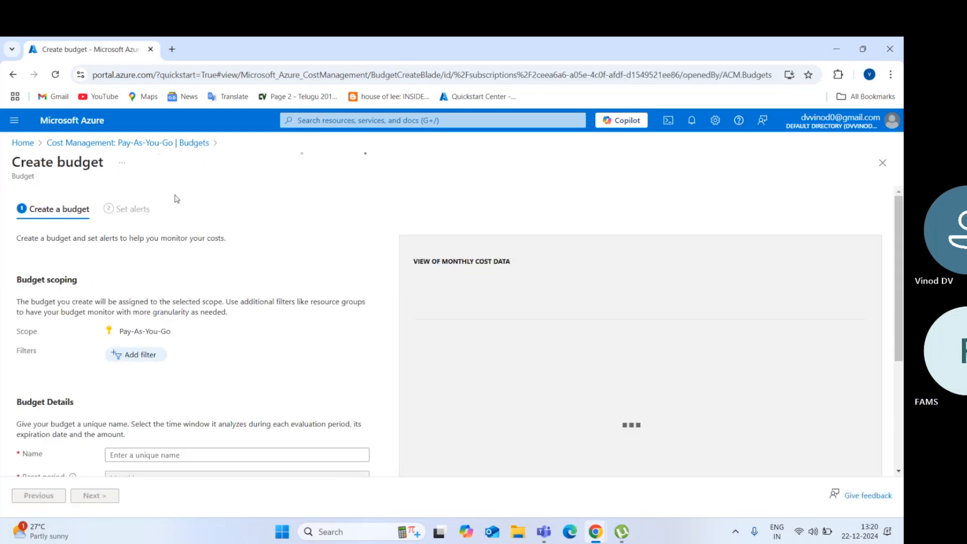
left_click(194, 451)
Name the budget 'Thousand', change its amount from 0 to 1000, and continue to alerts
type("Thousand")
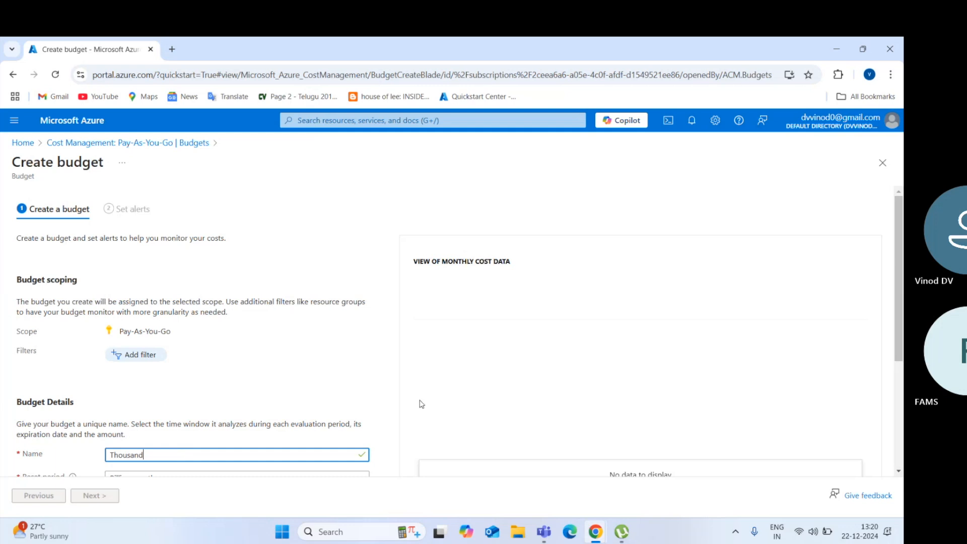
scroll(901, 284, "down", 3)
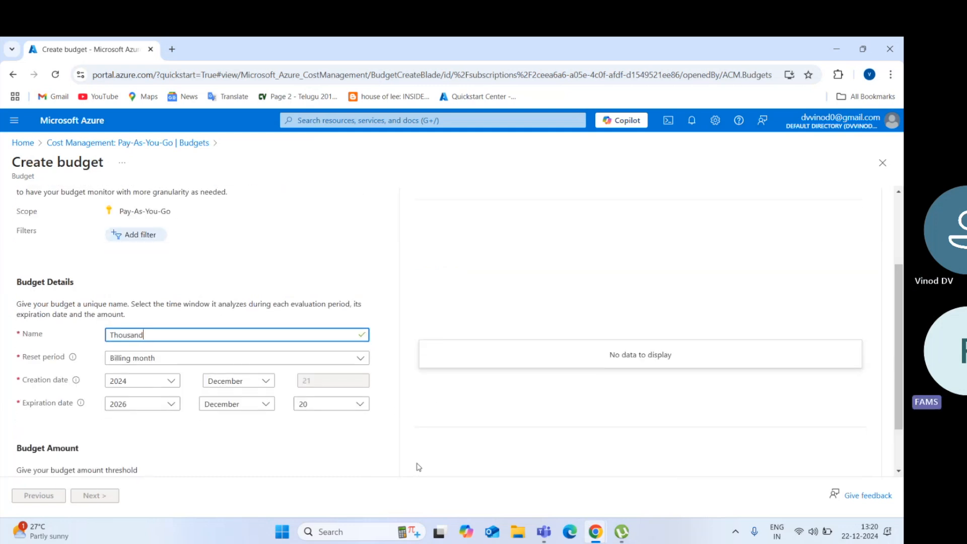
scroll(899, 347, "down", 2)
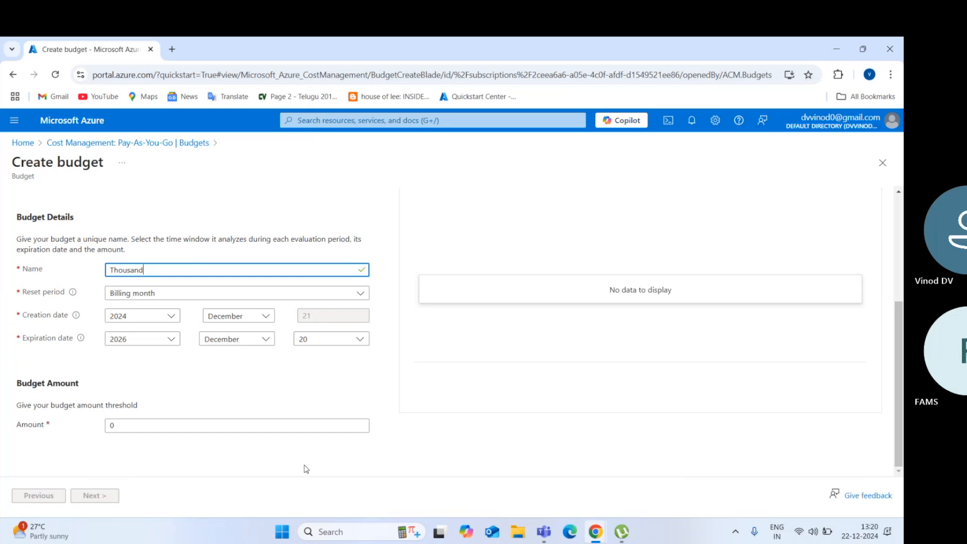
left_click(284, 431)
key("BackSpace")
type("1000")
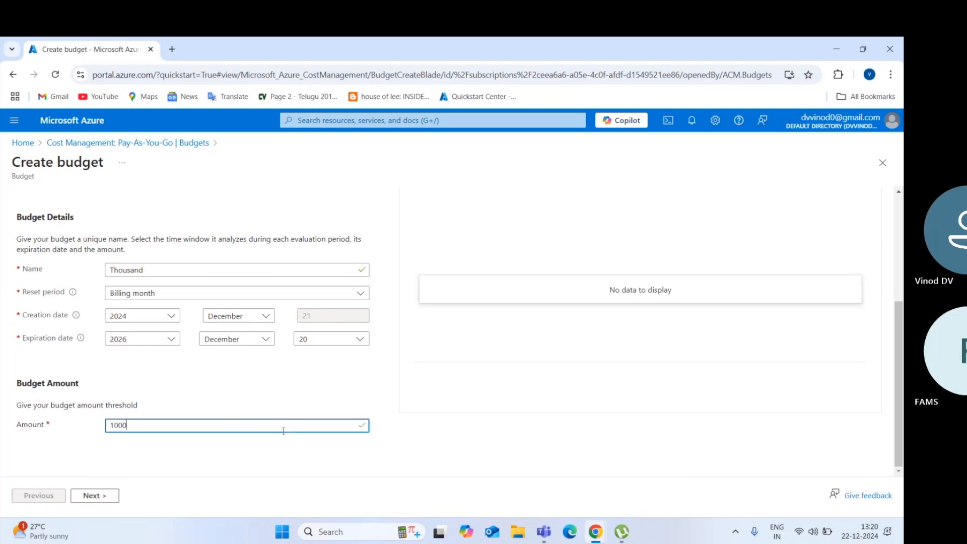
left_click(111, 496)
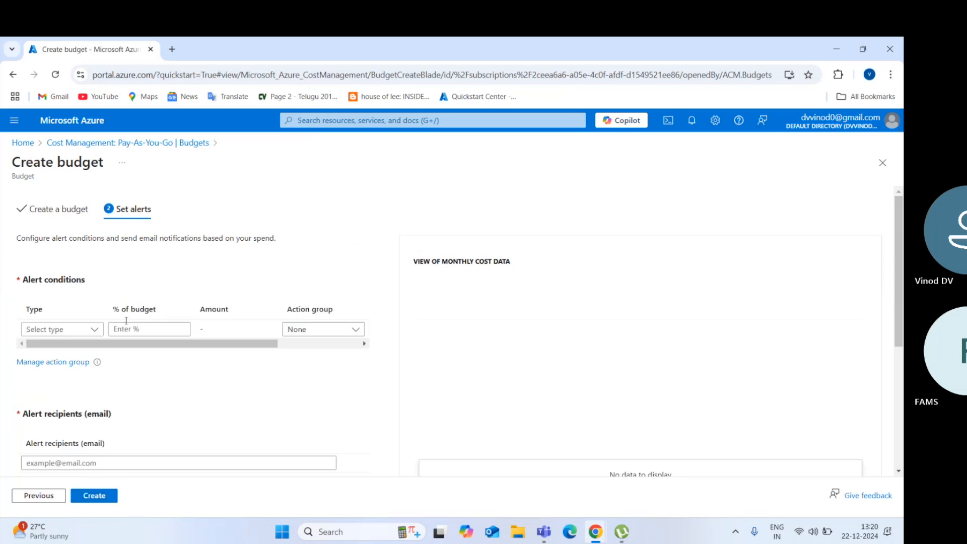
Add an Actual alert condition that triggers at 50% of budget
left_click(87, 329)
left_click(79, 348)
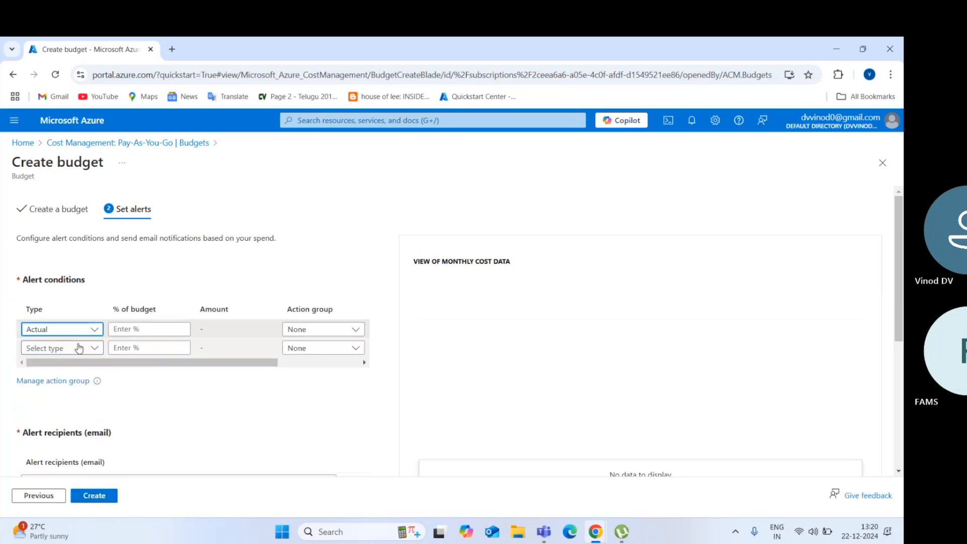
left_click(131, 328)
type("50")
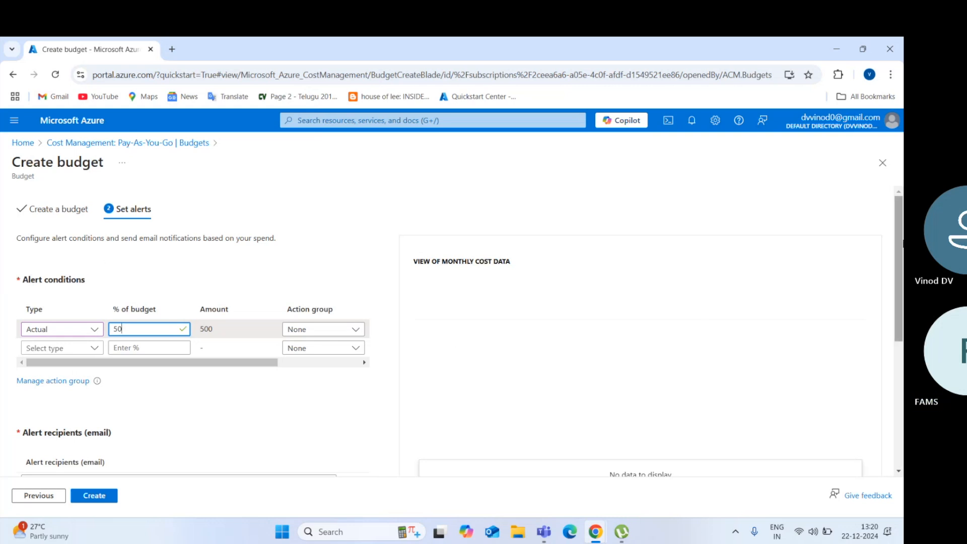
Enter an alert recipient's e-mail address for the budget
left_click_drag(901, 246, 901, 298)
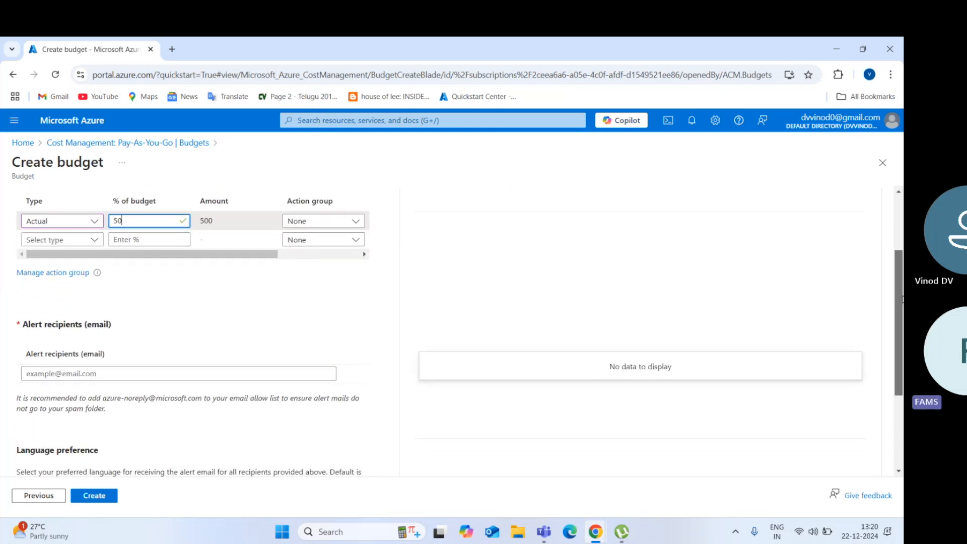
left_click(223, 371)
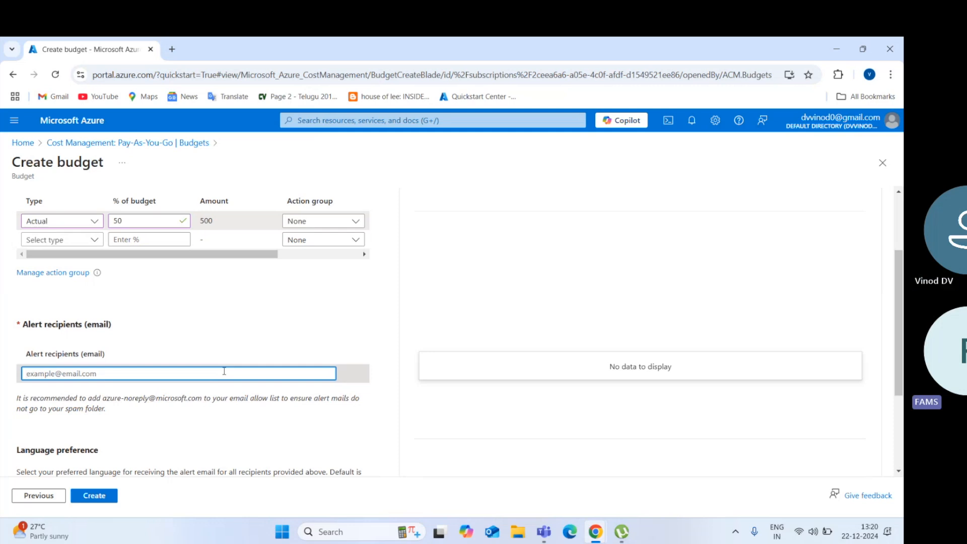
key("XF86AudioRaiseVolume")
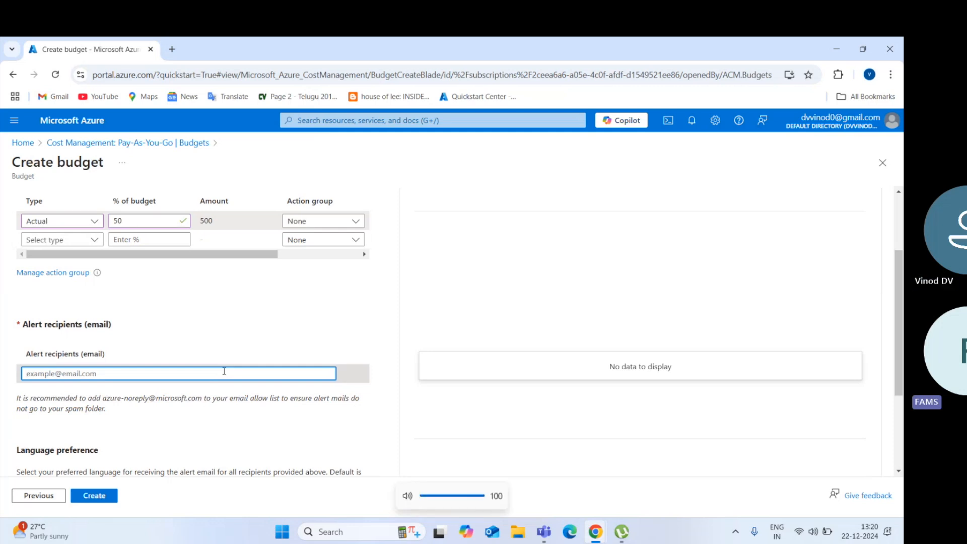
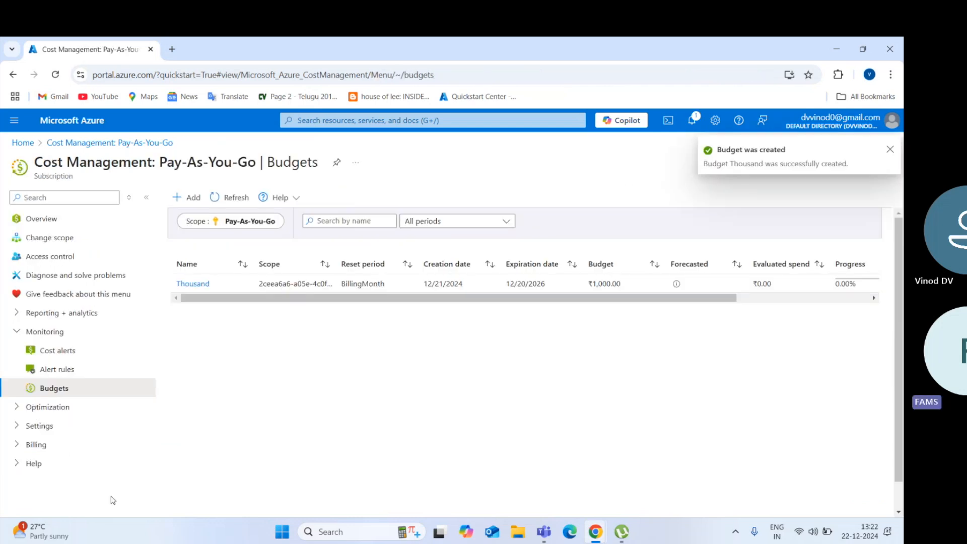
Review the Thousand budget's ₹1,000.00 row in the budgets table, then go to Alert rules
scroll(765, 302, "right", 1)
scroll(765, 302, "right", 3)
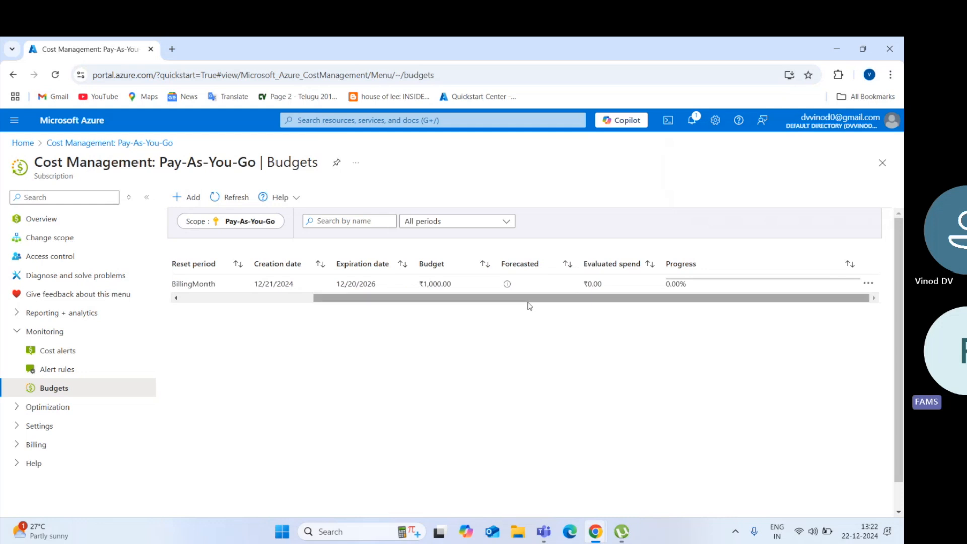
scroll(289, 301, "left", 4)
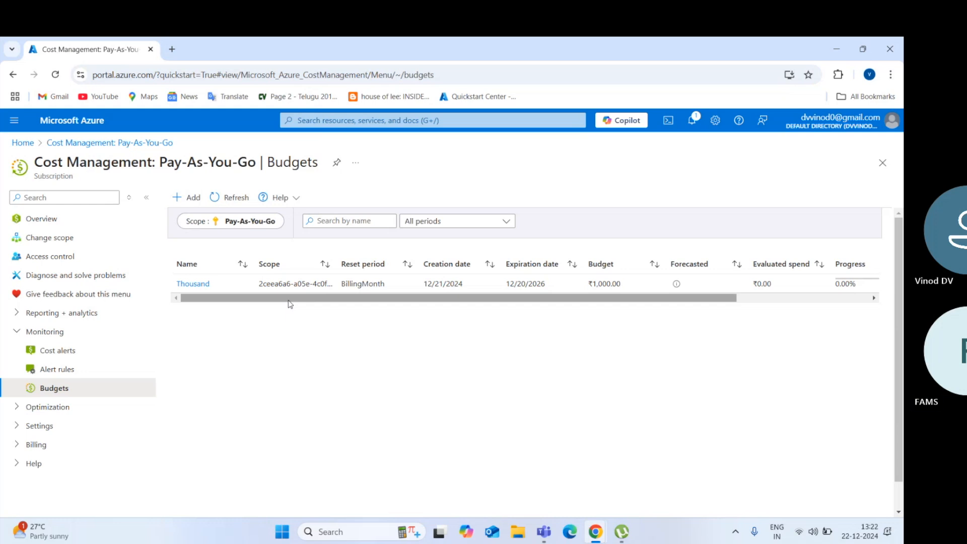
left_click(84, 376)
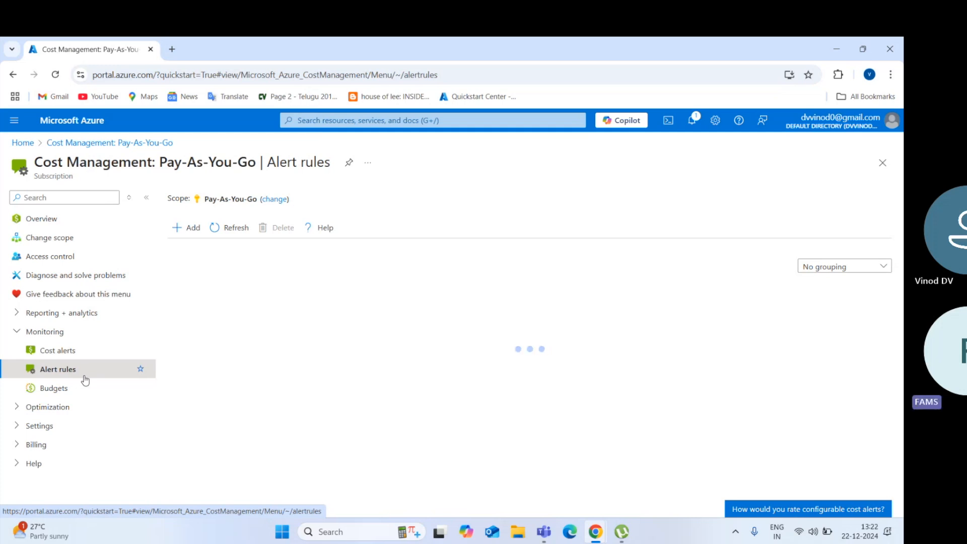
Start a new alert rule with the Add new alert rule button
key("XF86AudioRaiseVolume")
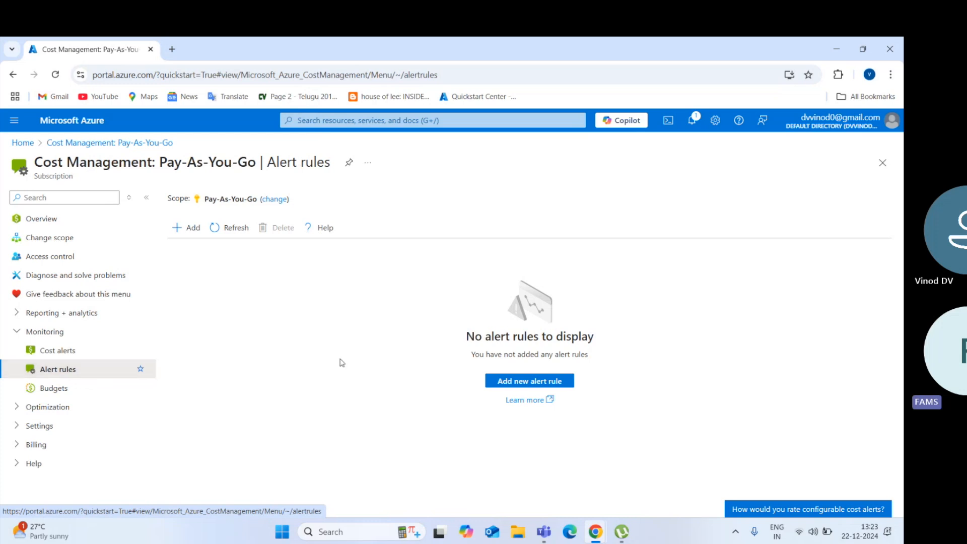
left_click(509, 384)
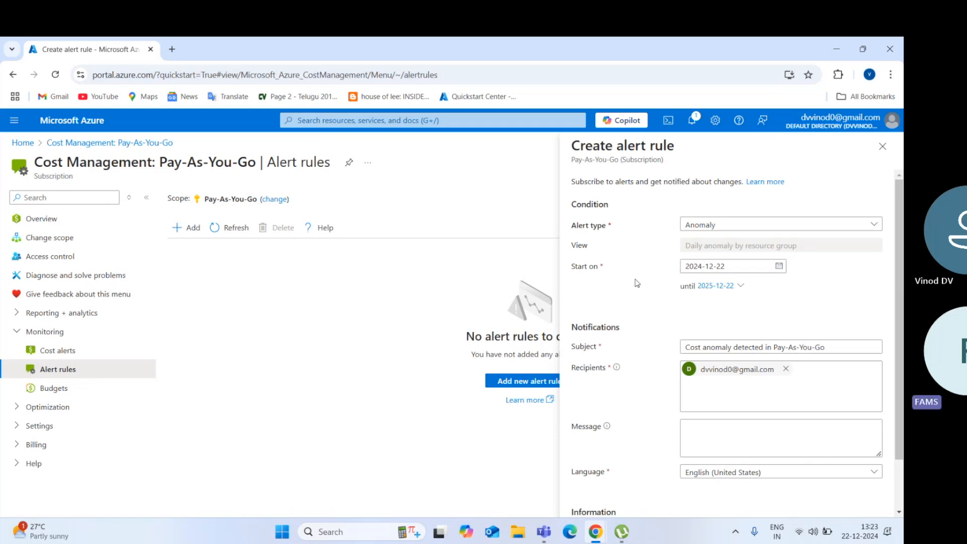
Open the Alert type dropdown to see the available alert types
left_click(707, 227)
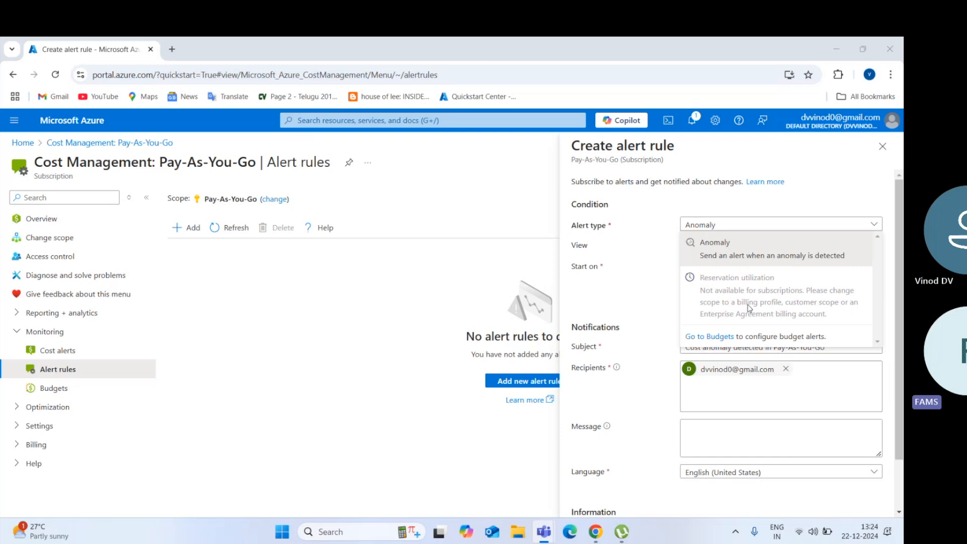
key("XF86AudioRaiseVolume")
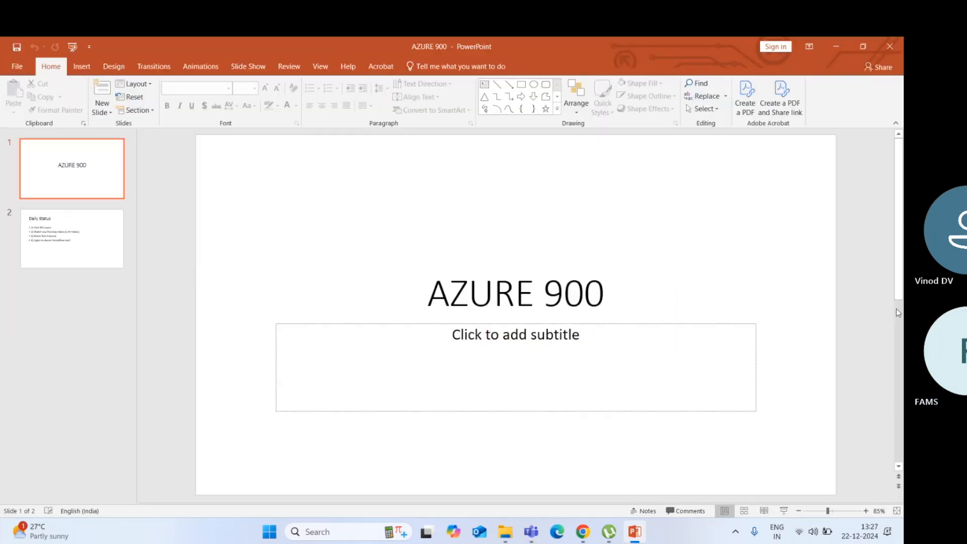
key("Page_Down")
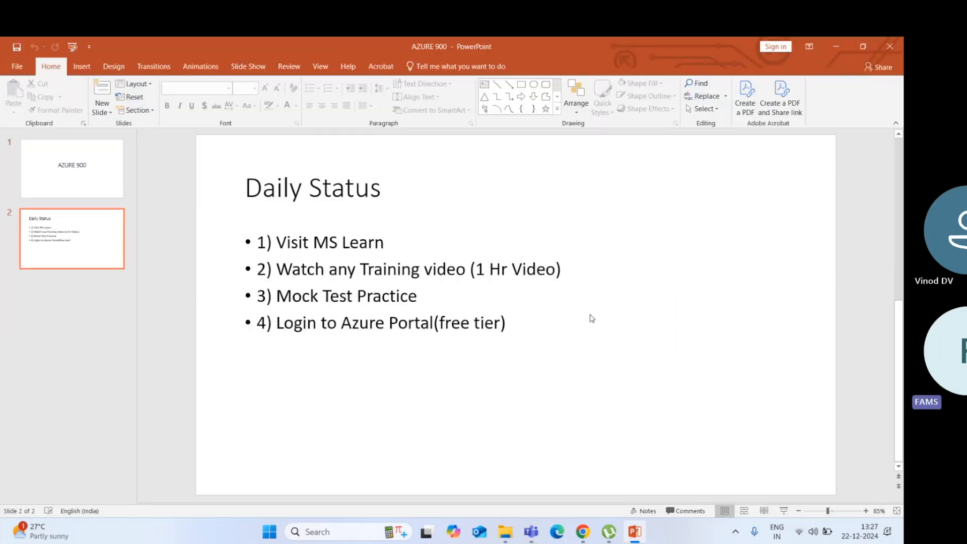
Add an unindented line numbered '5)' below item 4 on the Daily Status slide
left_click(536, 316)
key("Return")
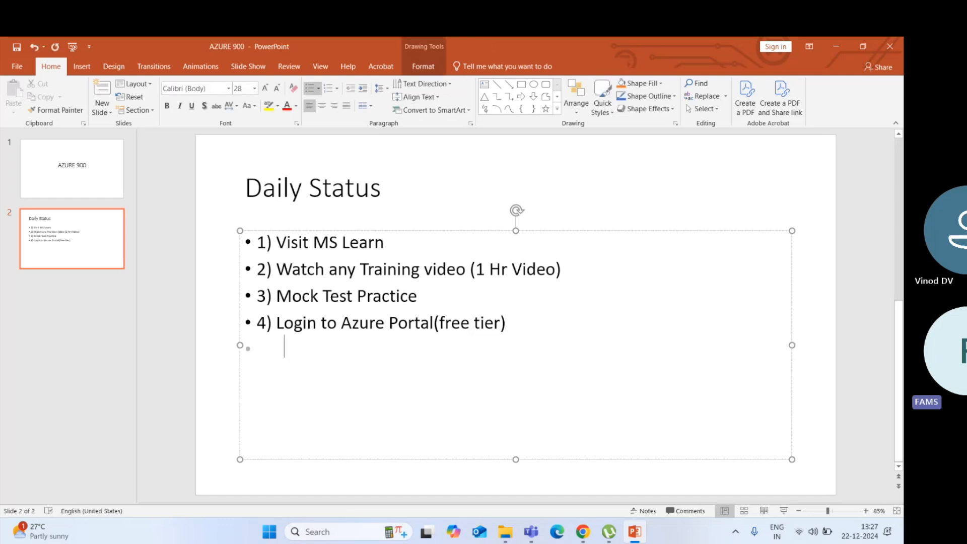
key("BackSpace")
type("5)")
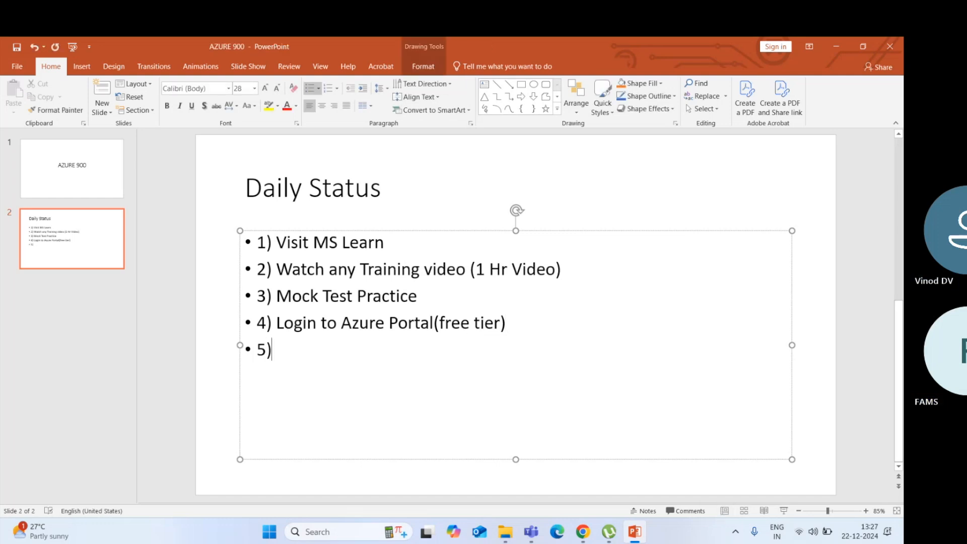